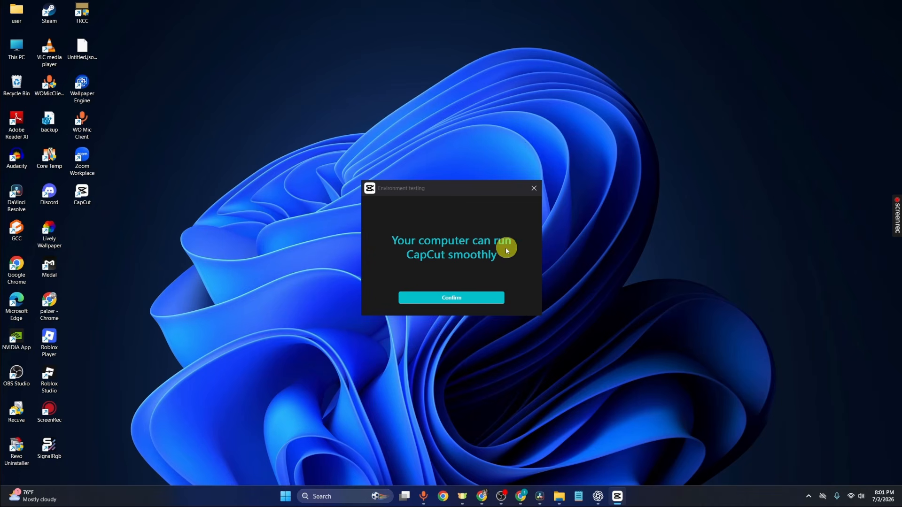
- Accept the environment test result and create a new video project
{"action": "left_click", "coordinate": [467, 298]}
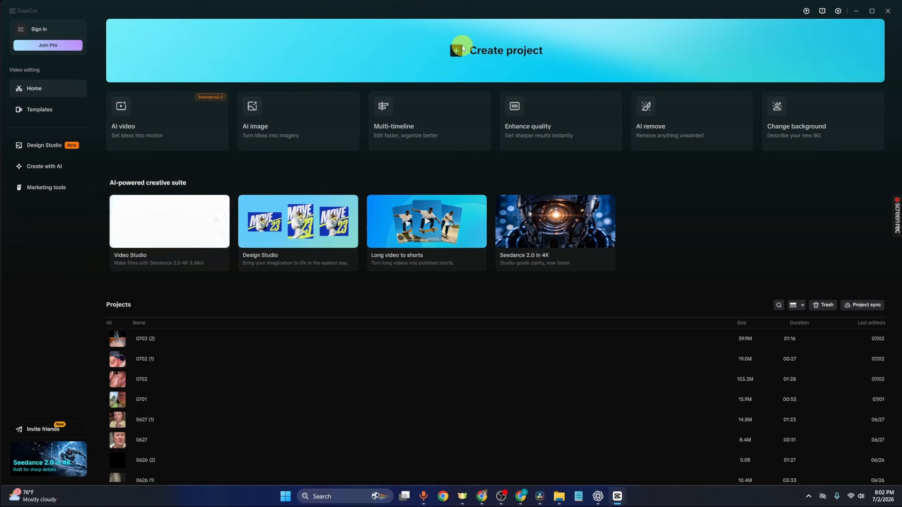
{"action": "left_click", "coordinate": [462, 47]}
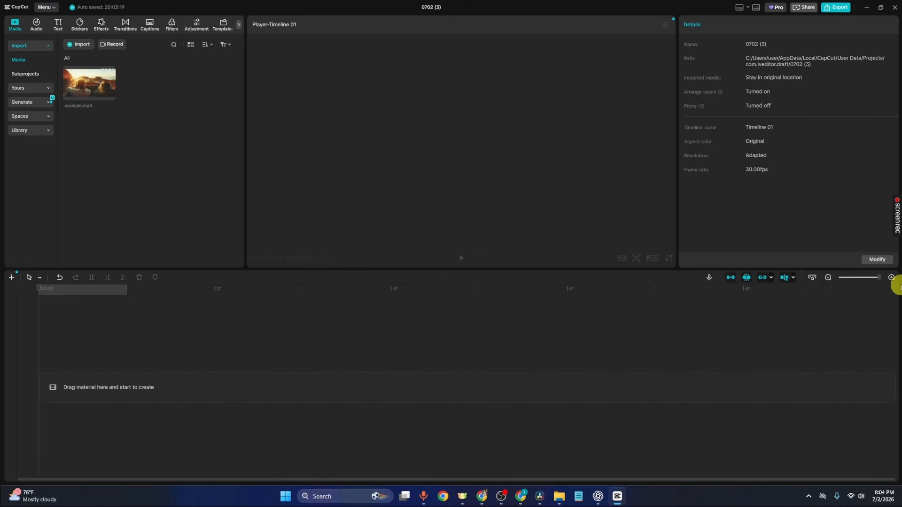
- Review the project's detail and timeline settings, and leave them without saving
{"action": "left_click", "coordinate": [877, 259]}
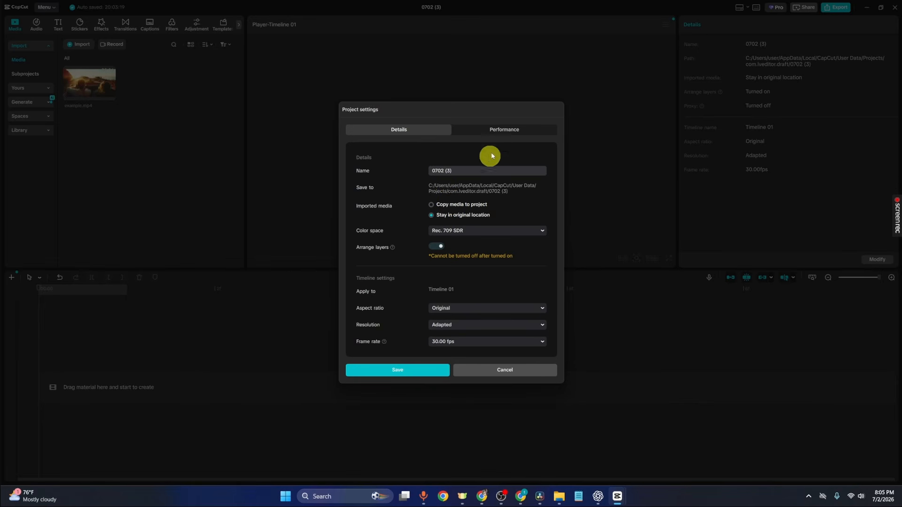
{"action": "left_click", "coordinate": [507, 371]}
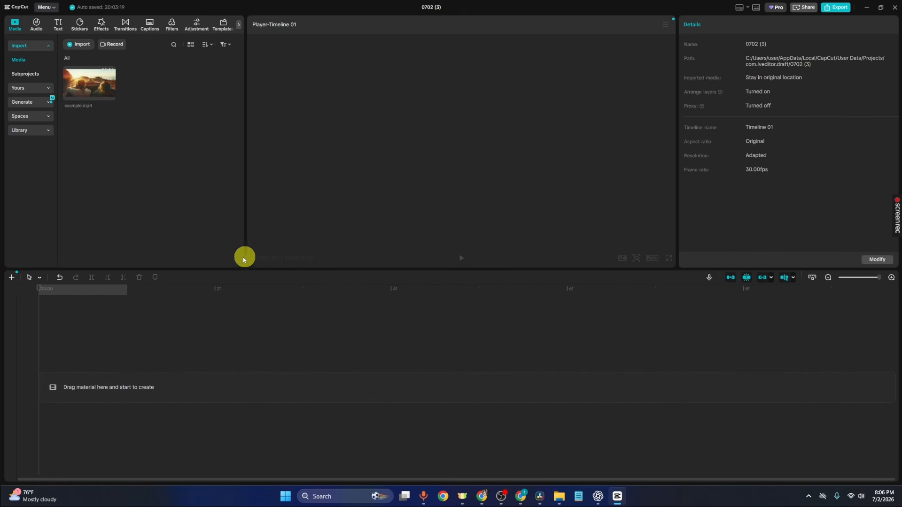
- Import the videos L1, L2, L3 and v1 from the Captures folder inside Videos
{"action": "left_click", "coordinate": [80, 43]}
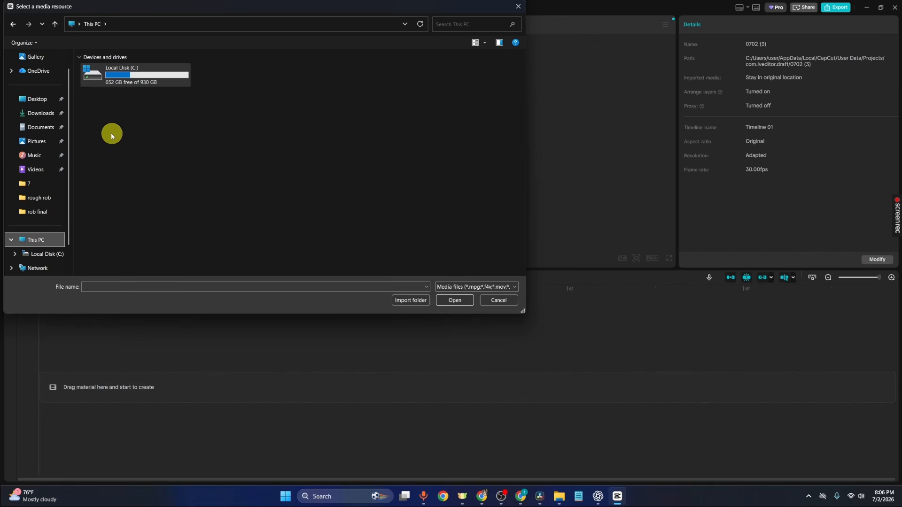
{"action": "left_click", "coordinate": [36, 170]}
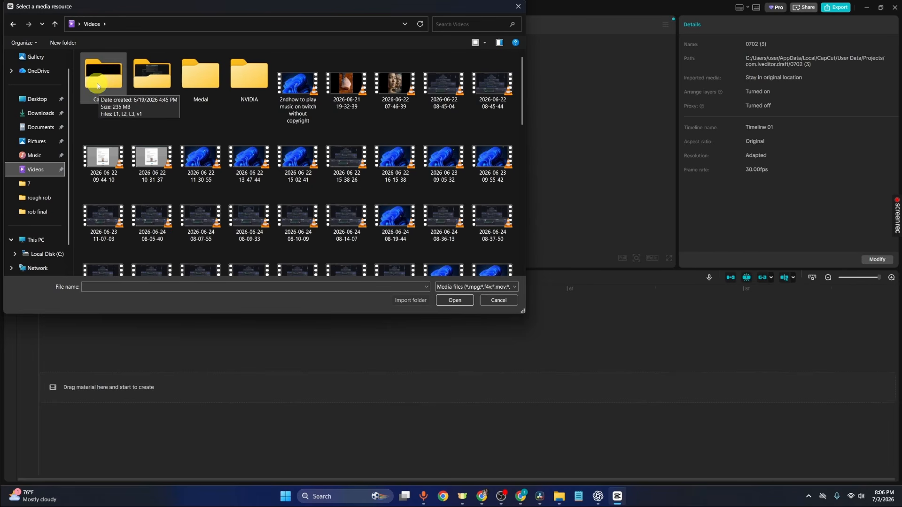
{"action": "double_click", "coordinate": [97, 86]}
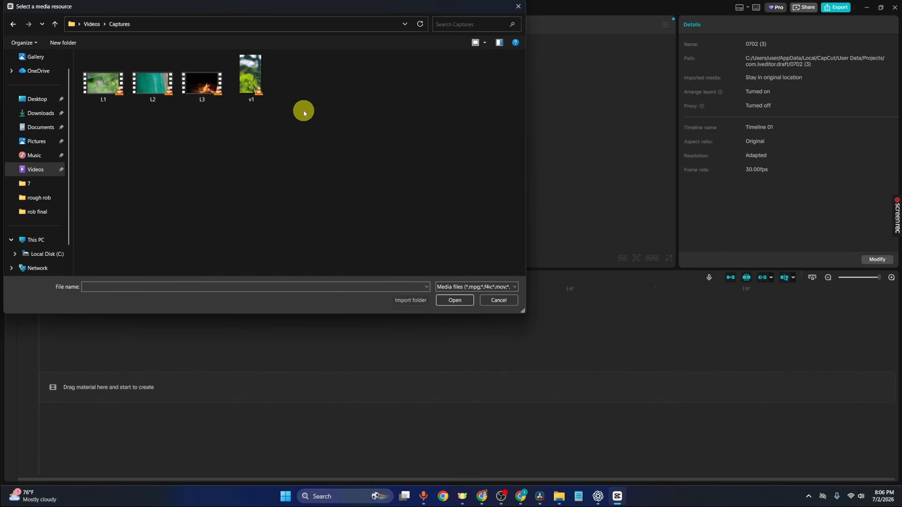
{"action": "left_click_drag", "start_coordinate": [302, 108], "coordinate": [105, 85]}
{"action": "left_click", "coordinate": [233, 170]}
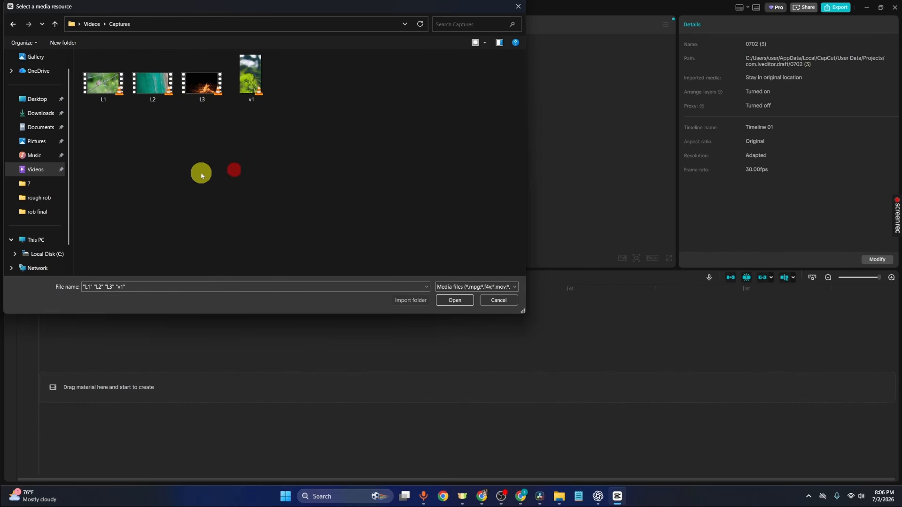
{"action": "left_click", "coordinate": [103, 85]}
{"action": "left_click", "coordinate": [153, 85], "text": "ctrl"}
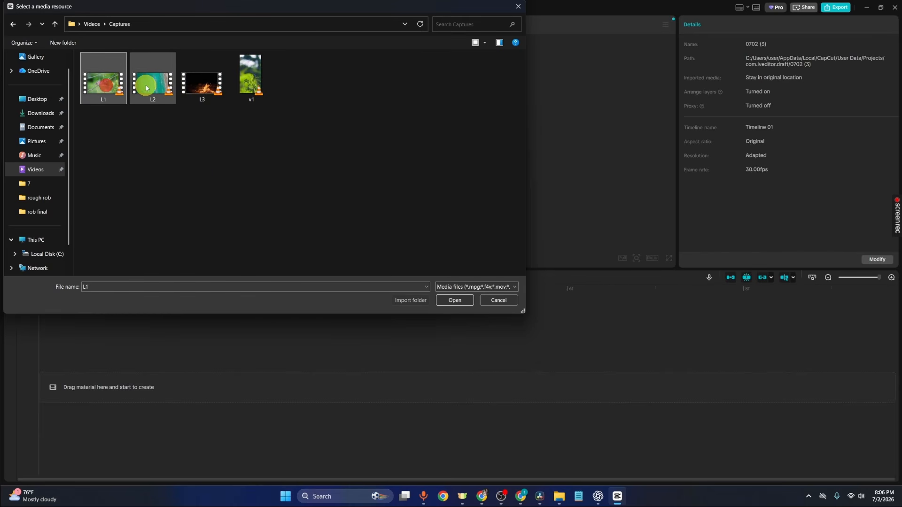
{"action": "left_click", "coordinate": [196, 81], "text": "ctrl"}
{"action": "left_click", "coordinate": [239, 78], "text": "ctrl"}
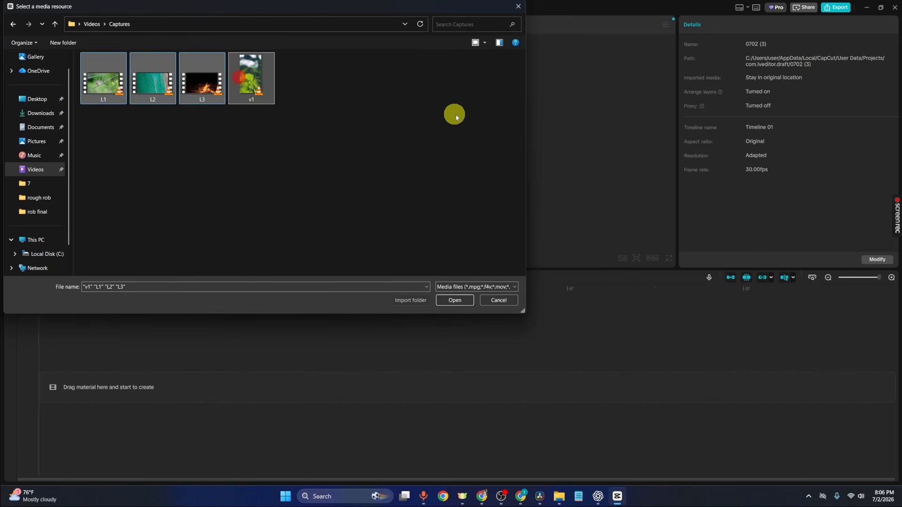
{"action": "left_click", "coordinate": [456, 300]}
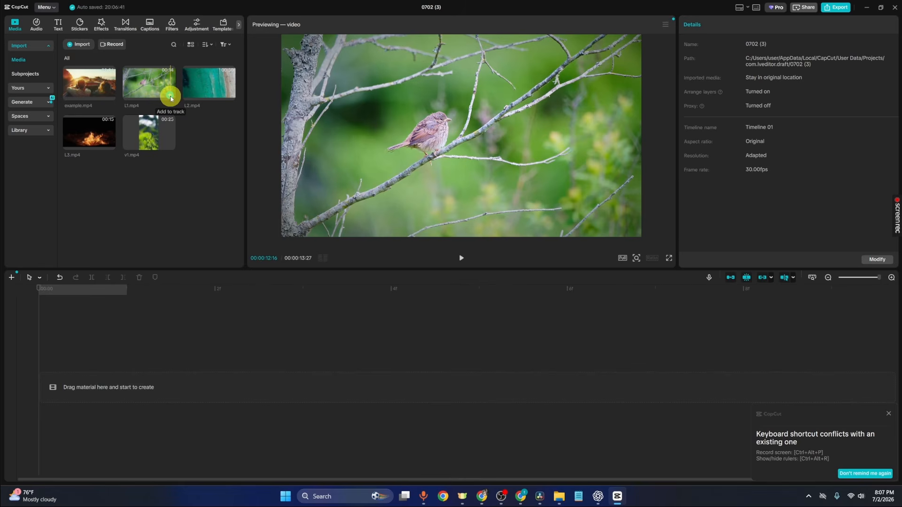
- Try adding L1.mp4 to the empty timeline, and delete that clip again
{"action": "left_click", "coordinate": [171, 98]}
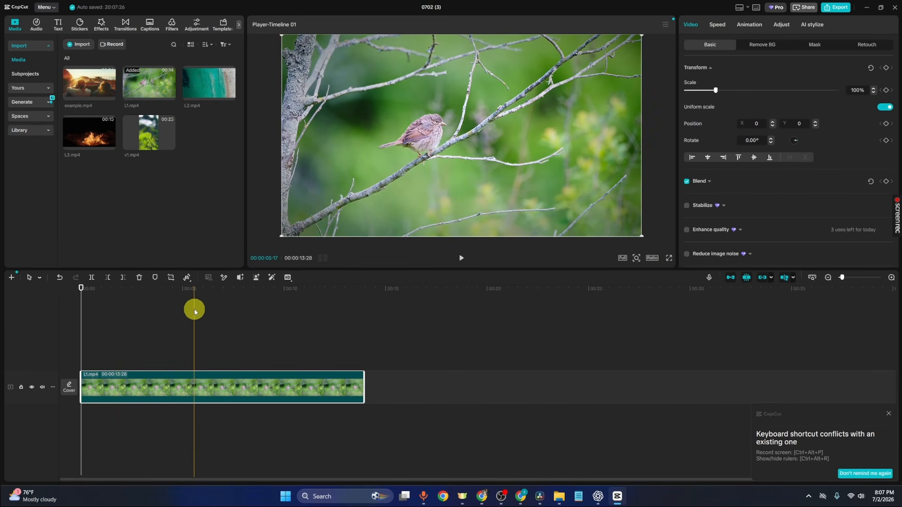
{"action": "left_click", "coordinate": [226, 346]}
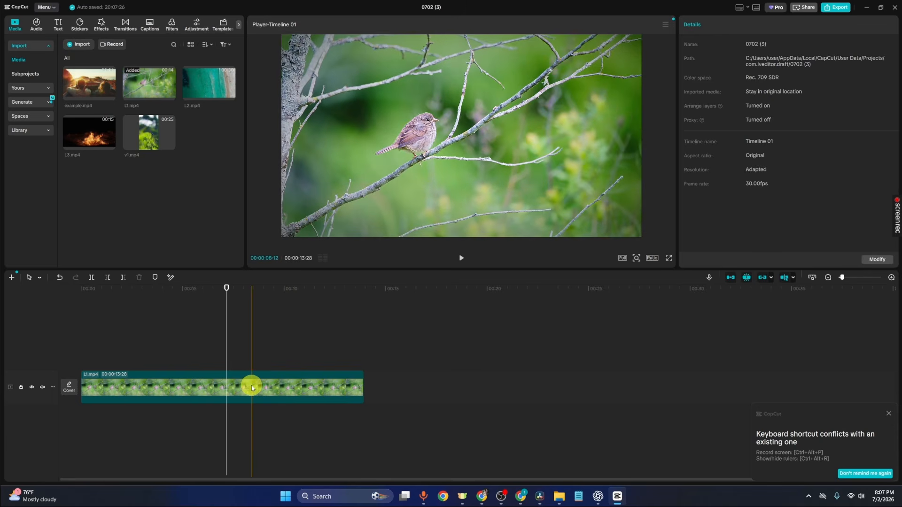
{"action": "left_click", "coordinate": [252, 385]}
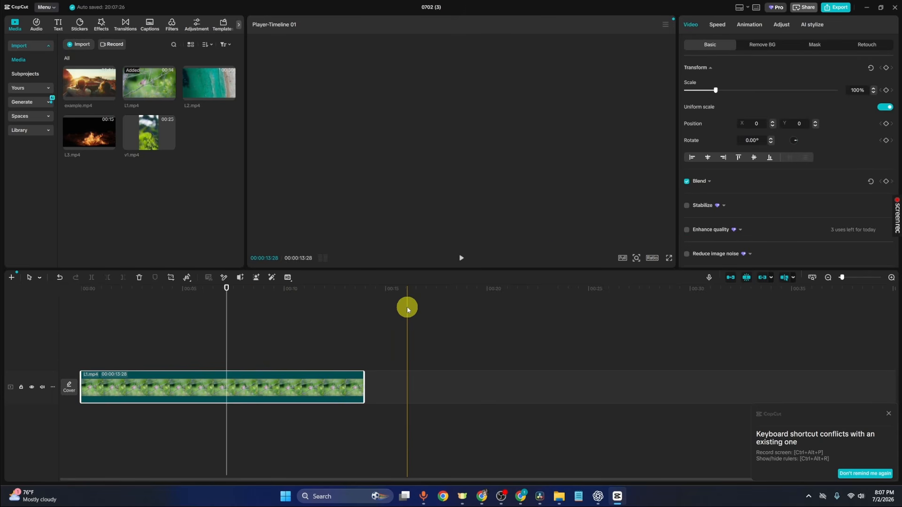
{"action": "key", "text": "Delete"}
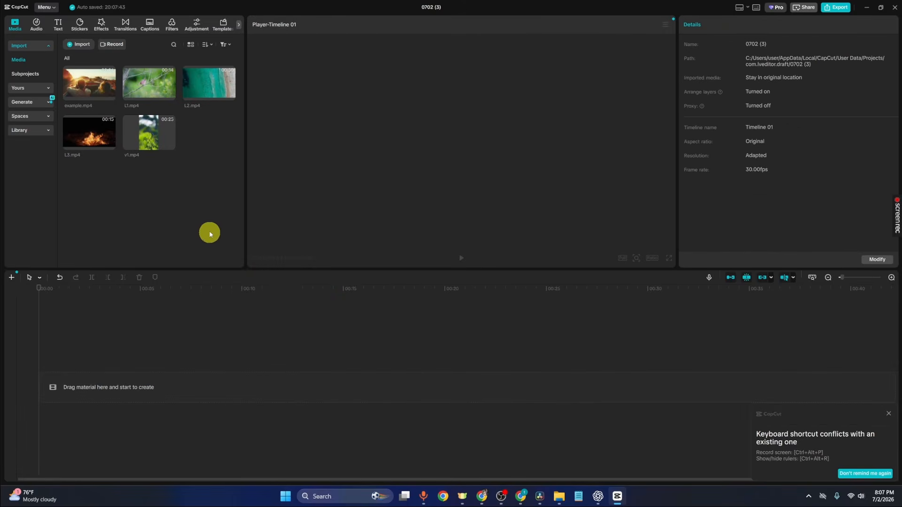
- Place L1.mp4, L2.mp4 and L3.mp4 one after another on the main timeline track
{"action": "left_click", "coordinate": [158, 85]}
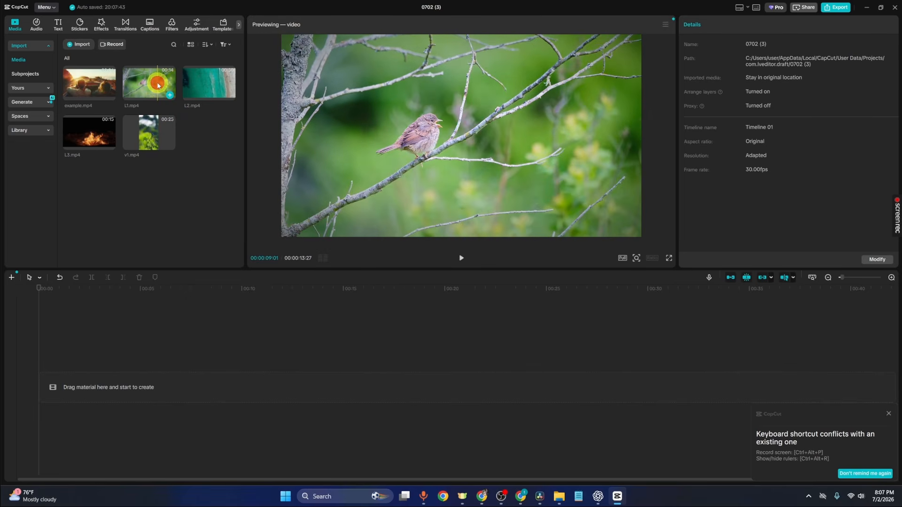
{"action": "left_click_drag", "start_coordinate": [159, 85], "coordinate": [146, 387]}
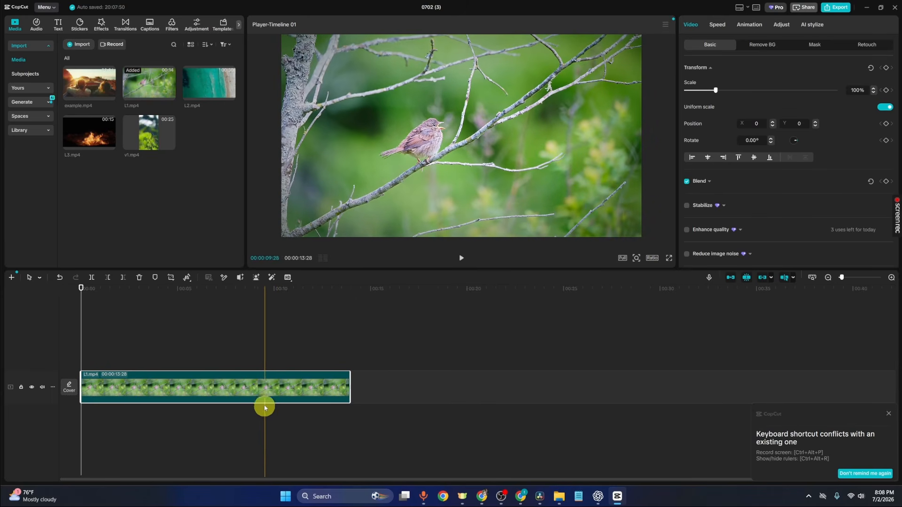
{"action": "left_click_drag", "start_coordinate": [216, 81], "coordinate": [399, 385]}
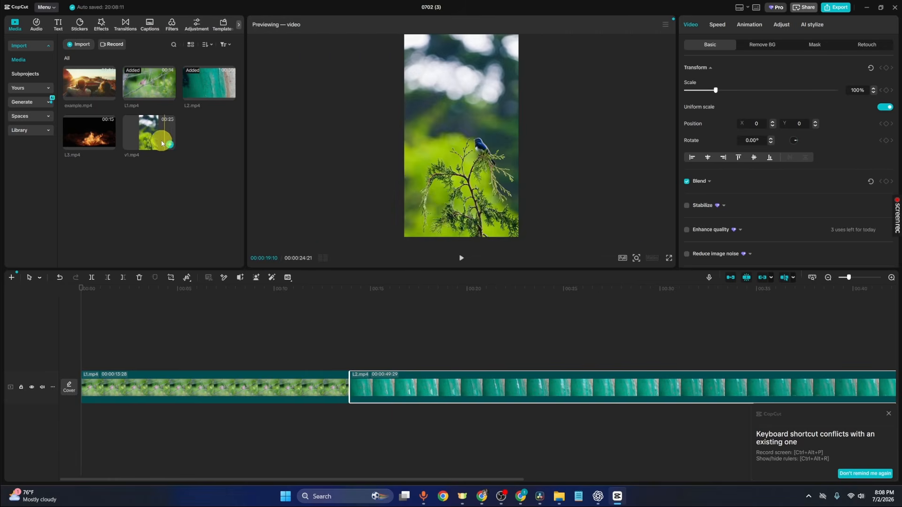
{"action": "mouse_move", "coordinate": [424, 478]}
{"action": "left_mouse_down"}
{"action": "mouse_move", "coordinate": [553, 475]}
{"action": "mouse_move", "coordinate": [425, 477]}
{"action": "left_mouse_up"}
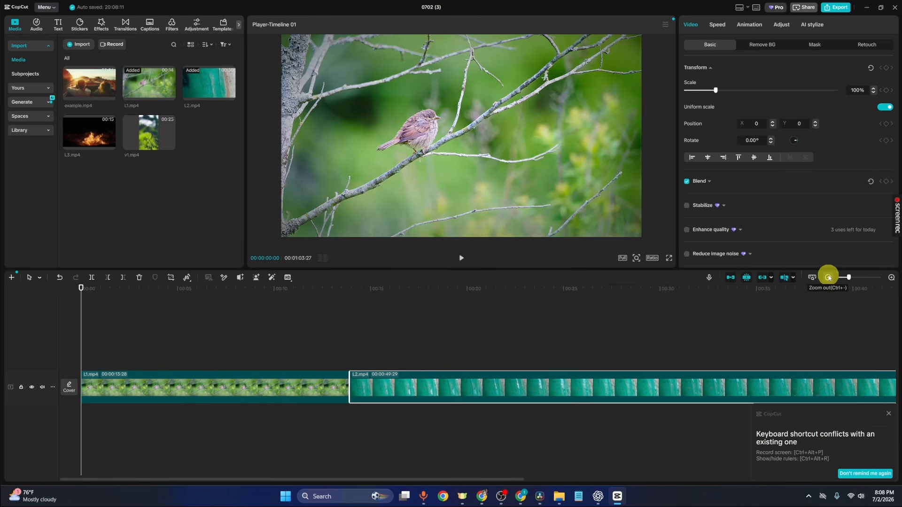
{"action": "left_click", "coordinate": [828, 277]}
{"action": "left_click", "coordinate": [828, 277]}
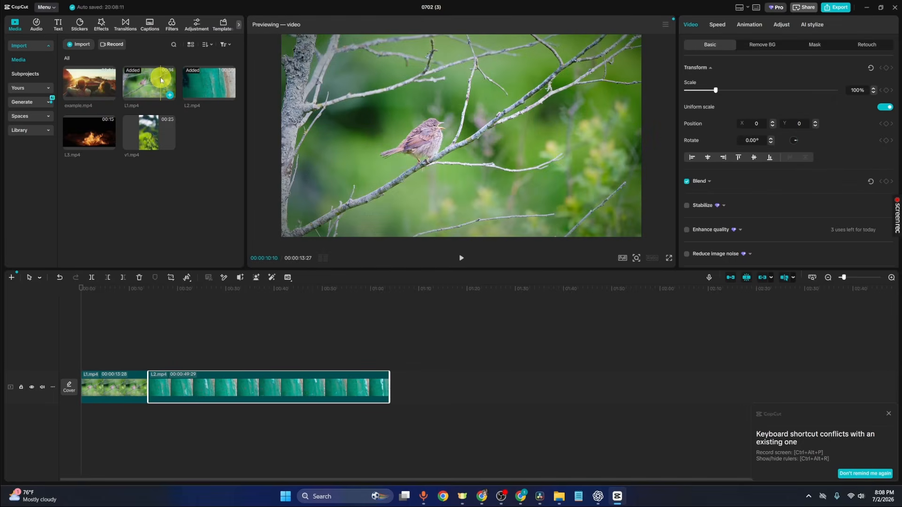
{"action": "left_click", "coordinate": [109, 143]}
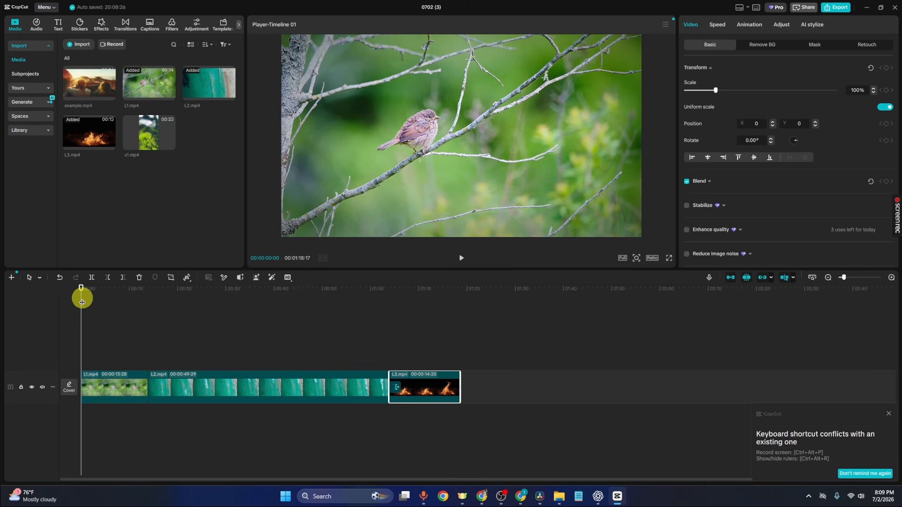
- Split the L1.mp4 clip at about 00:00:06:13 and delete the part after the cut
{"action": "left_click_drag", "start_coordinate": [81, 299], "coordinate": [122, 303]}
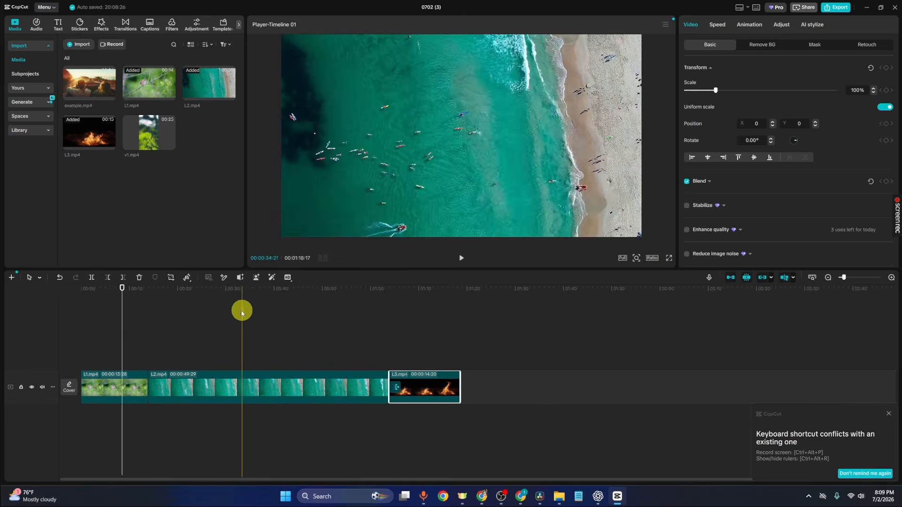
{"action": "mouse_move", "coordinate": [125, 327]}
{"action": "left_mouse_down"}
{"action": "mouse_move", "coordinate": [199, 330]}
{"action": "mouse_move", "coordinate": [112, 335]}
{"action": "left_mouse_up"}
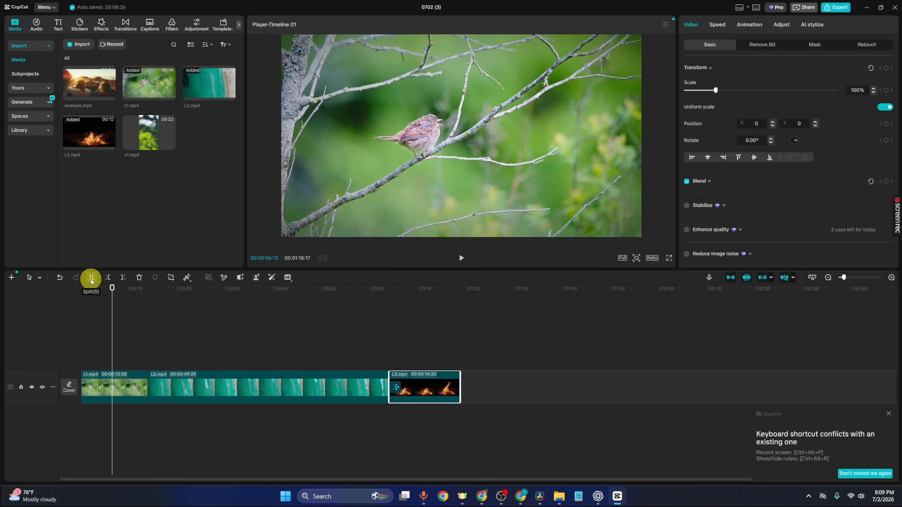
{"action": "left_click", "coordinate": [91, 280]}
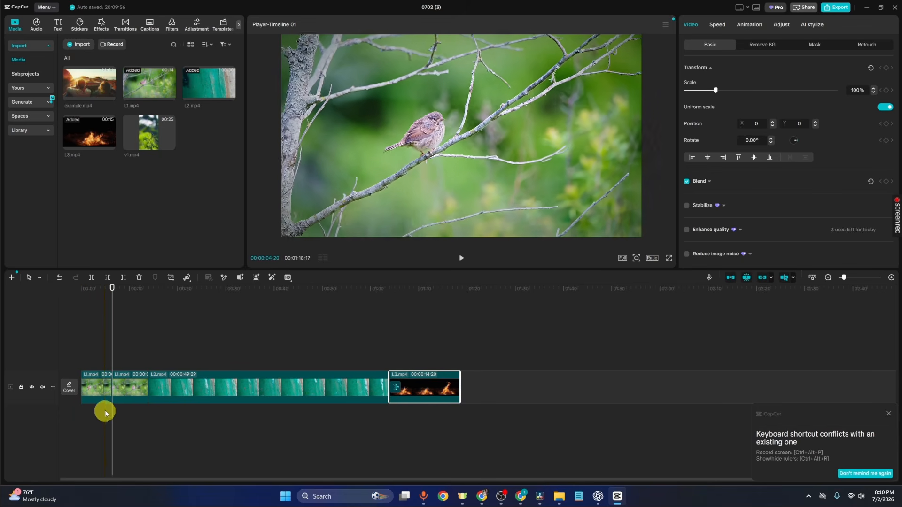
{"action": "left_click", "coordinate": [131, 393]}
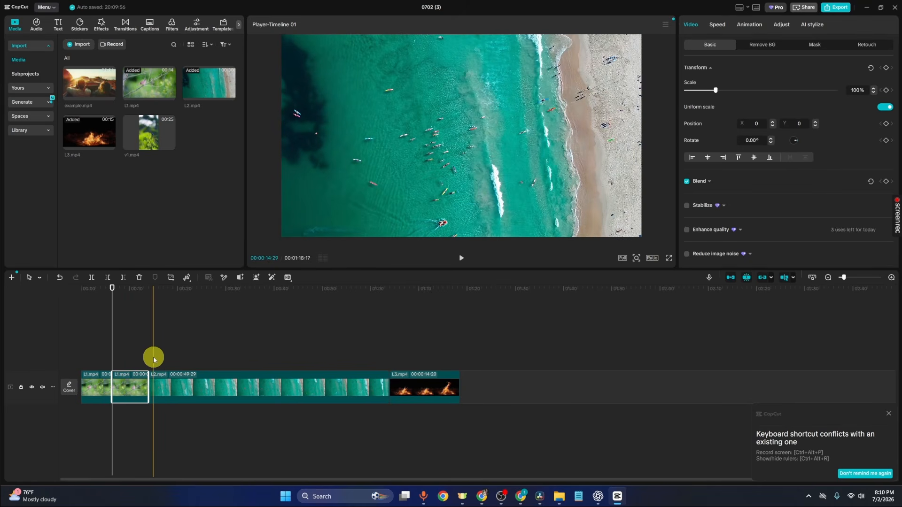
{"action": "key", "text": "Delete"}
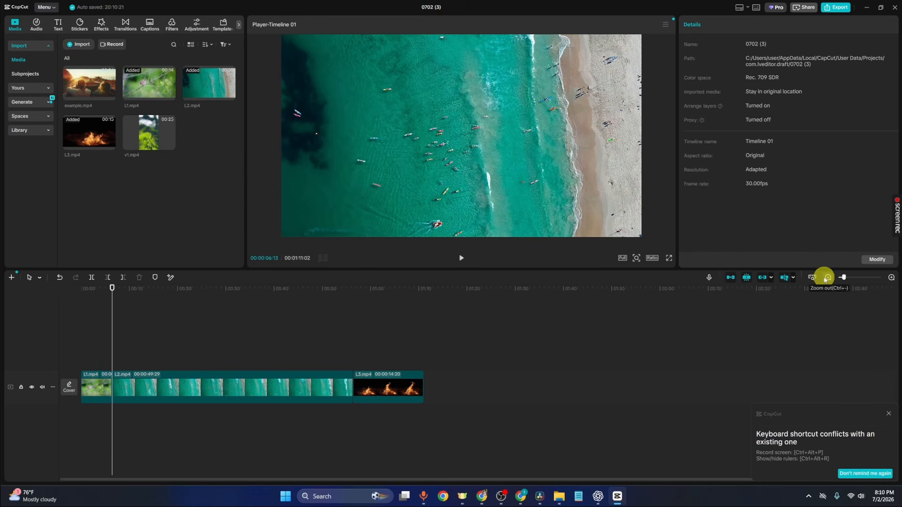
- Trim the beginning of the L1.mp4 clip so that its duration is about 00:00:05:03
{"action": "left_click", "coordinate": [884, 278]}
{"action": "left_click", "coordinate": [884, 278]}
{"action": "left_click_drag", "start_coordinate": [112, 359], "coordinate": [84, 385]}
{"action": "left_click", "coordinate": [80, 384]}
{"action": "left_click", "coordinate": [140, 327]}
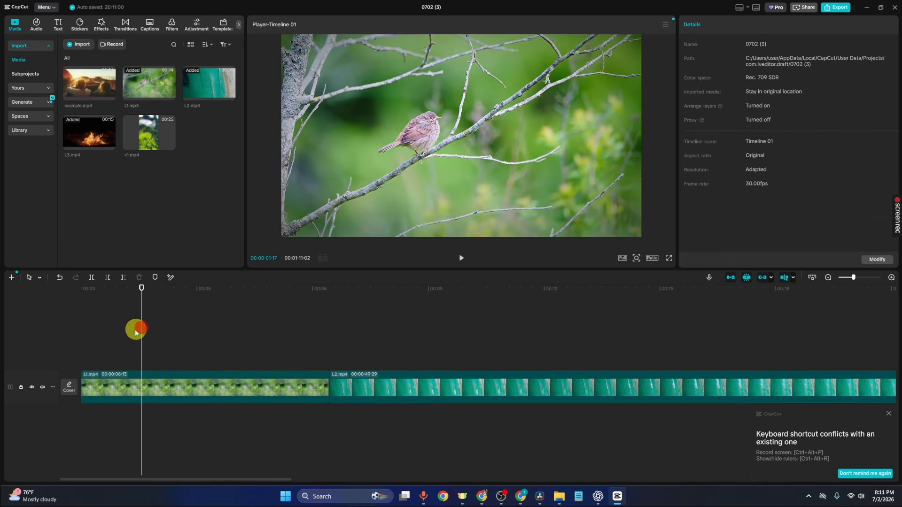
{"action": "left_click", "coordinate": [81, 380]}
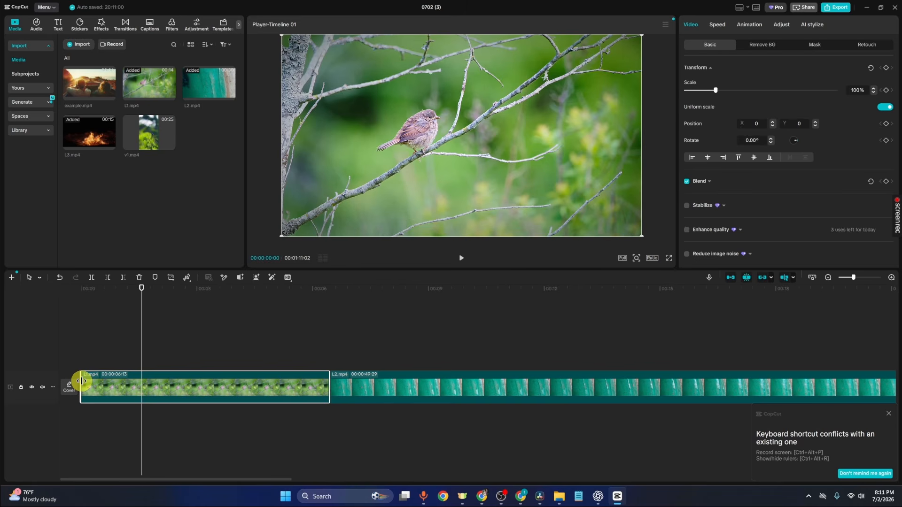
{"action": "left_click_drag", "start_coordinate": [82, 380], "coordinate": [131, 378]}
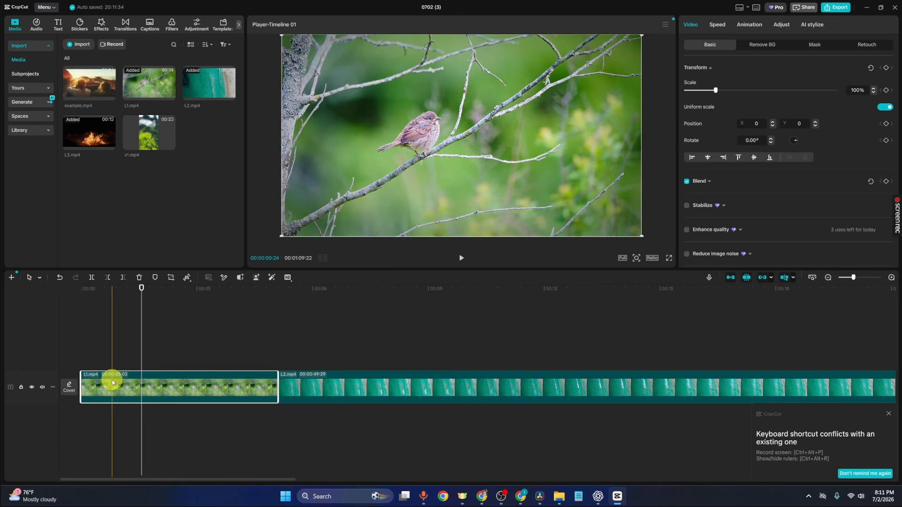
- Look up the Split command in the timeline shortcuts list and split the L1.mp4 clip at about 00:00:01:05
{"action": "left_click", "coordinate": [126, 329]}
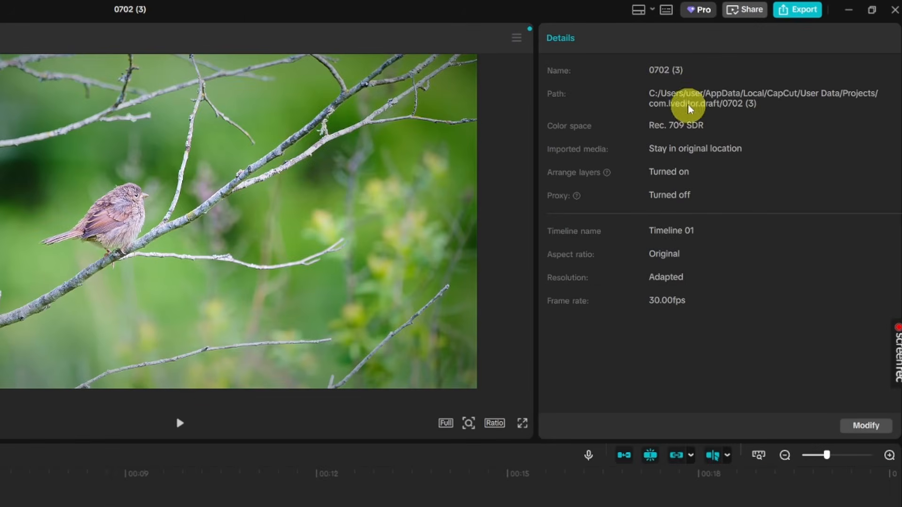
{"action": "left_click", "coordinate": [670, 12]}
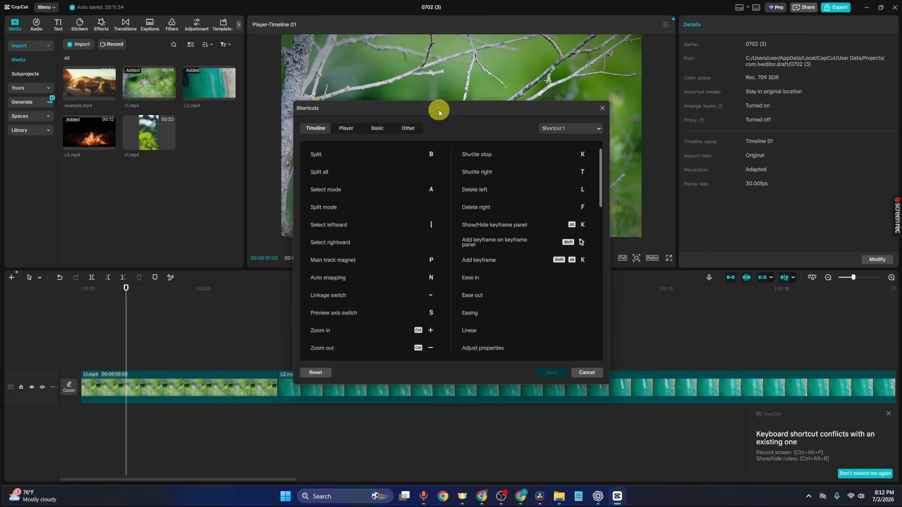
{"action": "left_click_drag", "start_coordinate": [445, 101], "coordinate": [473, 76]}
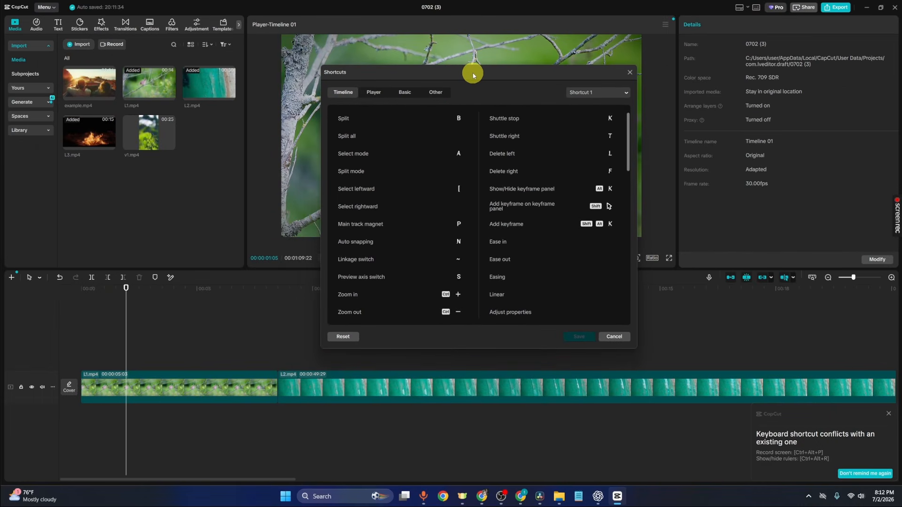
{"action": "left_click", "coordinate": [353, 120]}
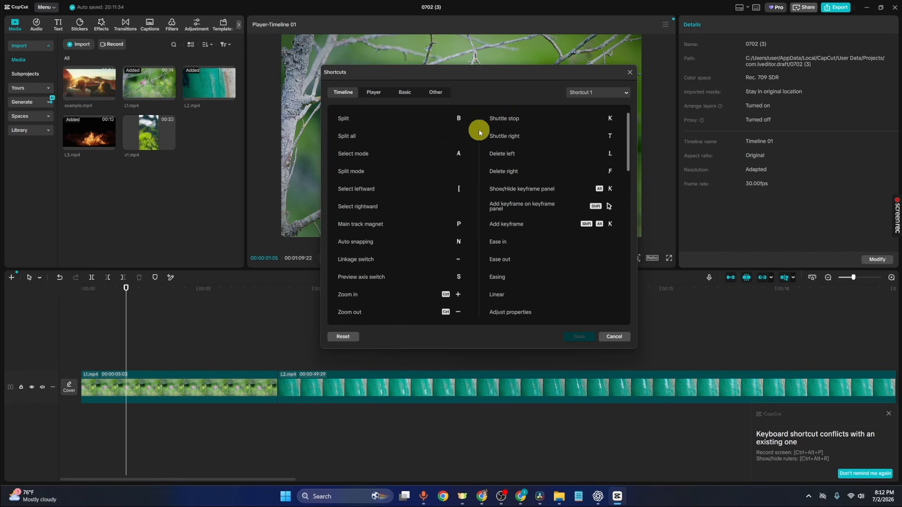
{"action": "left_click", "coordinate": [630, 74]}
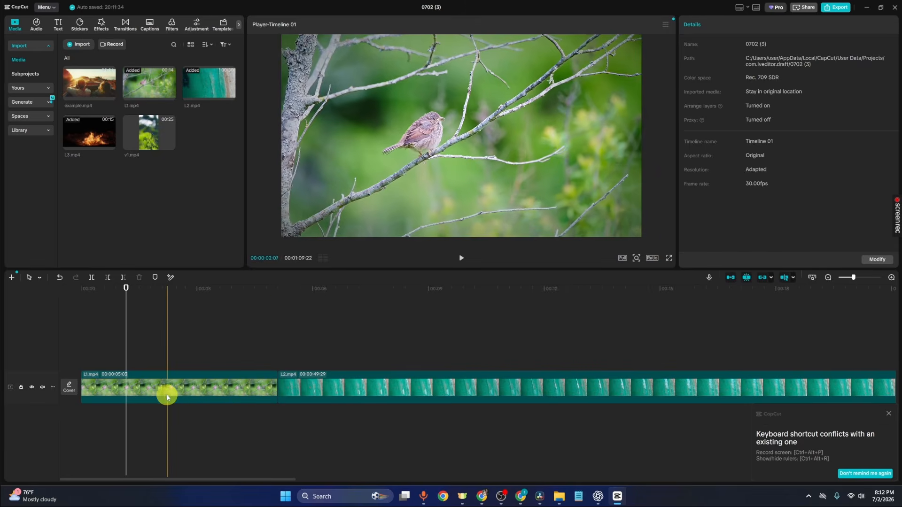
{"action": "key", "text": "ctrl+b"}
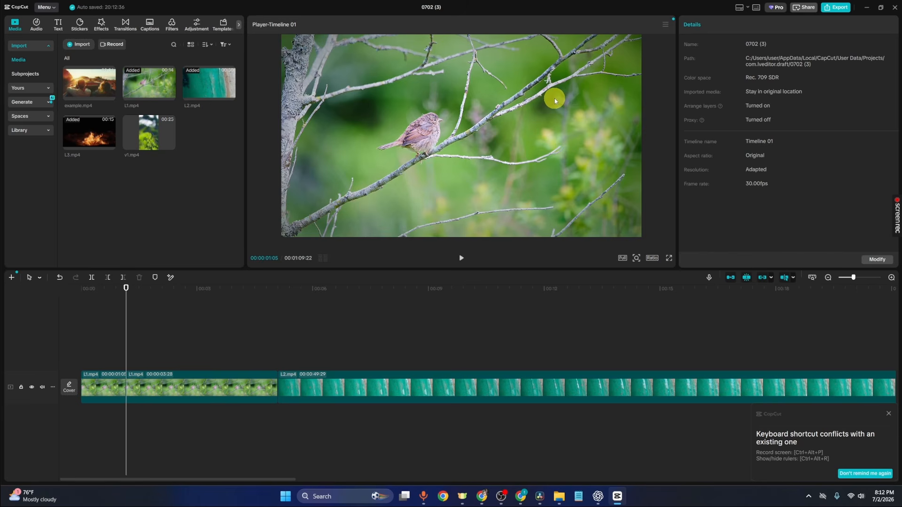
- Delete the first L1.mp4 segment from the timeline and undo the deletion
{"action": "left_click", "coordinate": [115, 386]}
{"action": "left_click", "coordinate": [171, 384]}
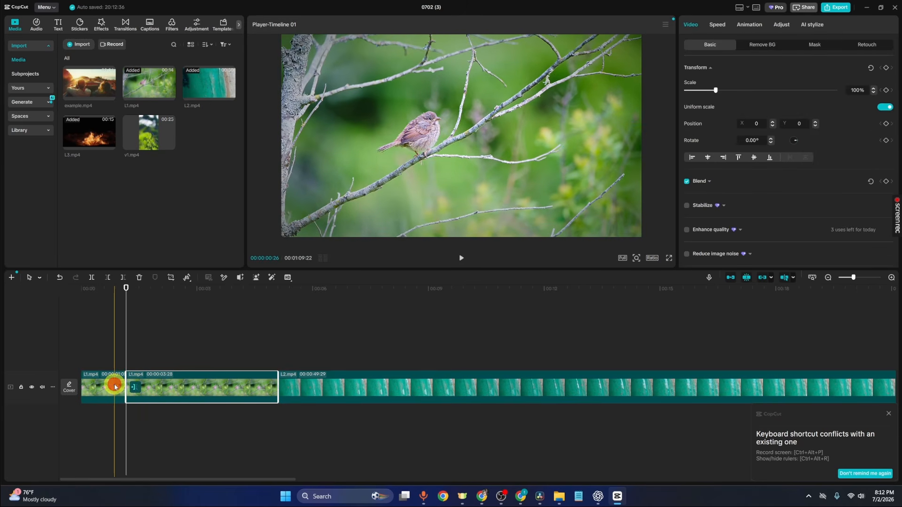
{"action": "left_click", "coordinate": [103, 386]}
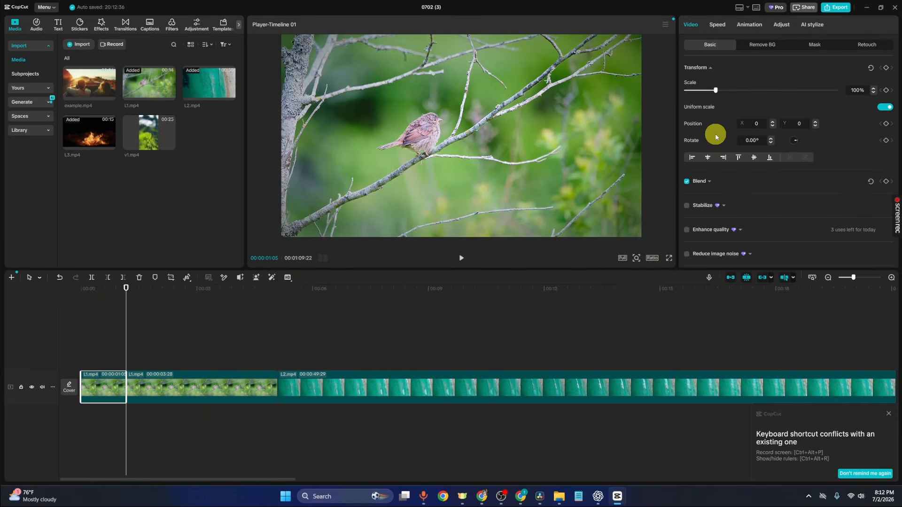
{"action": "key", "text": "Delete"}
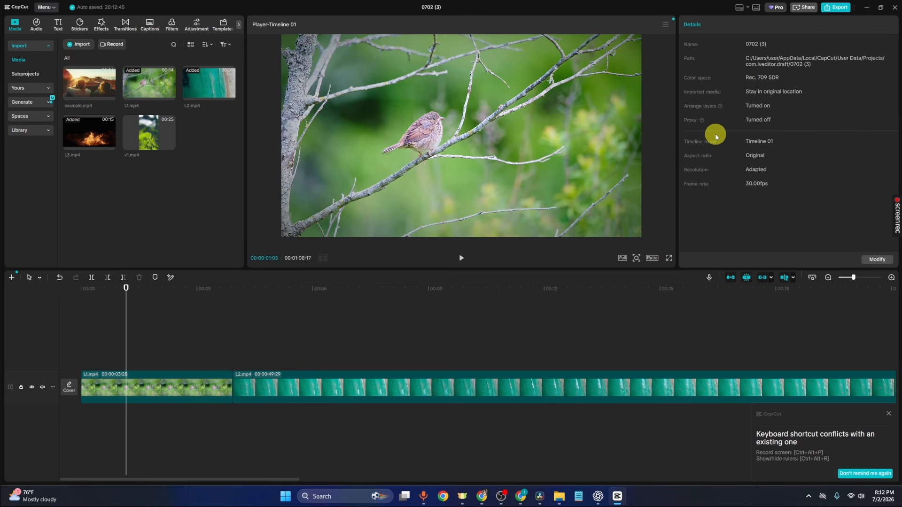
{"action": "key", "text": "ctrl+z"}
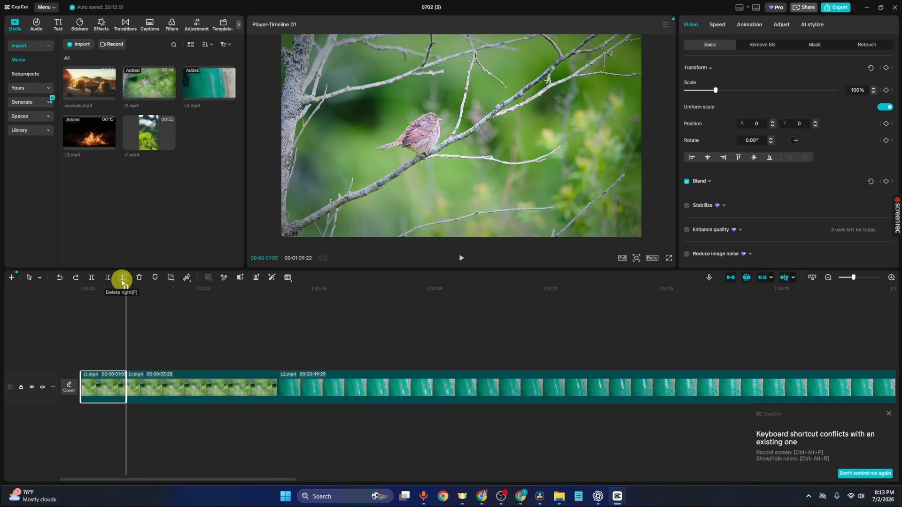
- Add a marker to the first L1.mp4 segment at 00:00:01:05 and a timeline marker at 00:00:03:16
{"action": "left_click", "coordinate": [157, 277]}
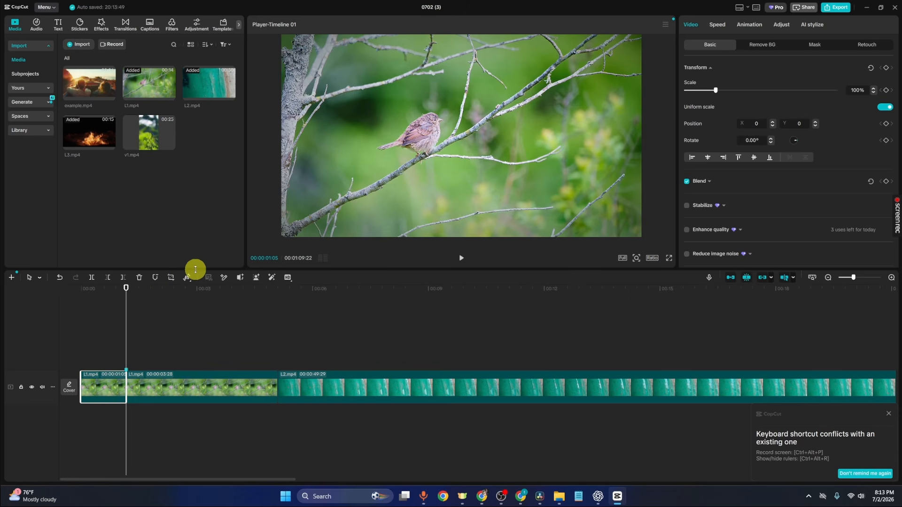
{"action": "left_click", "coordinate": [159, 346]}
{"action": "left_click_drag", "start_coordinate": [157, 330], "coordinate": [217, 357]}
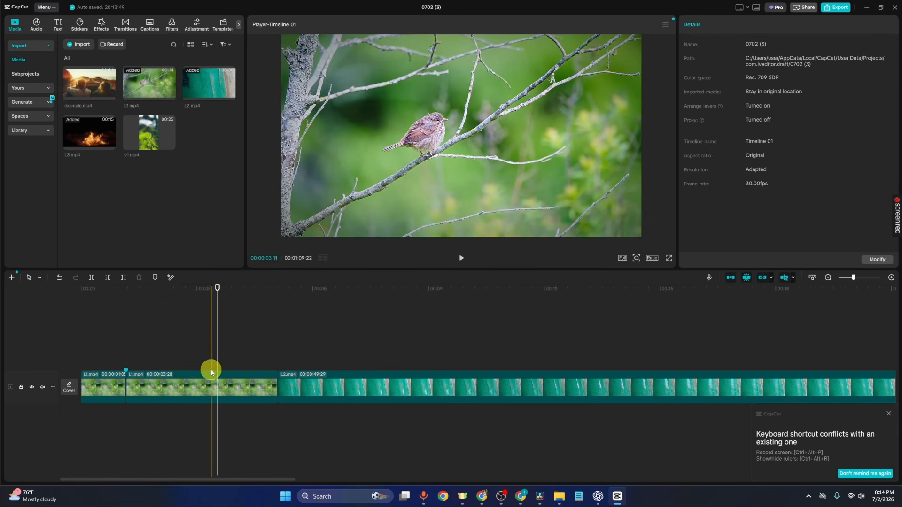
{"action": "left_click", "coordinate": [156, 278]}
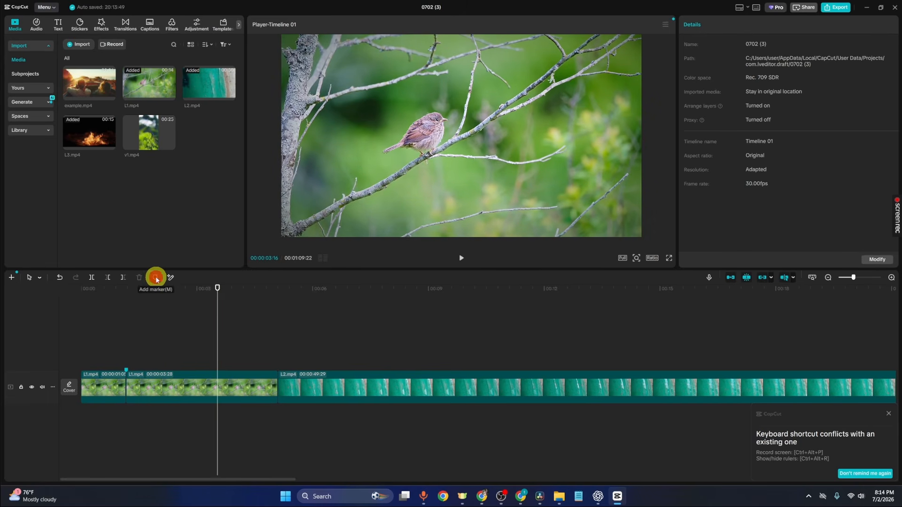
- Add a marker on the second L1.mp4 segment itself, slightly after the timeline marker
{"action": "left_click_drag", "start_coordinate": [218, 300], "coordinate": [239, 300]}
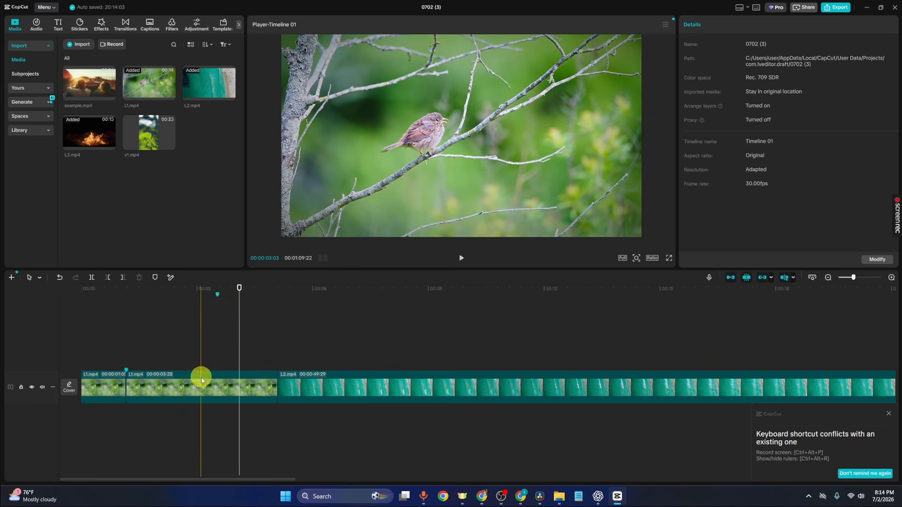
{"action": "left_click", "coordinate": [232, 386]}
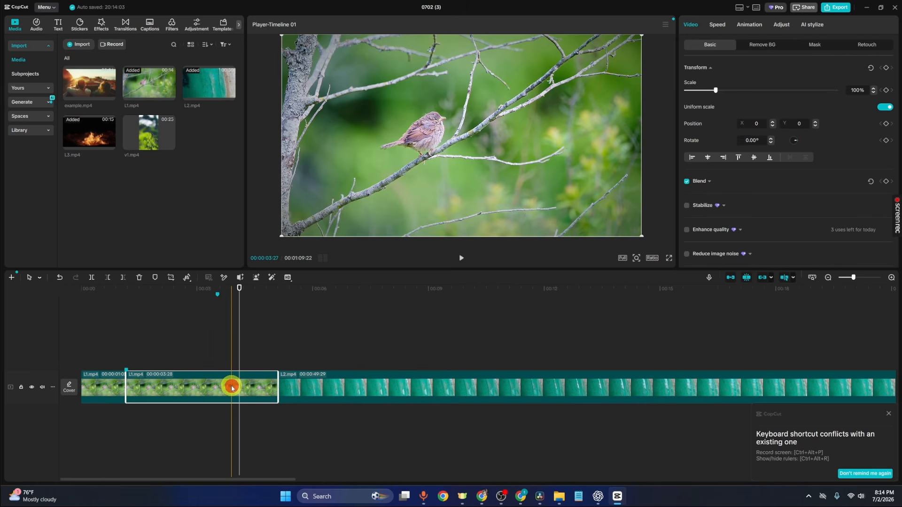
{"action": "left_click", "coordinate": [155, 278]}
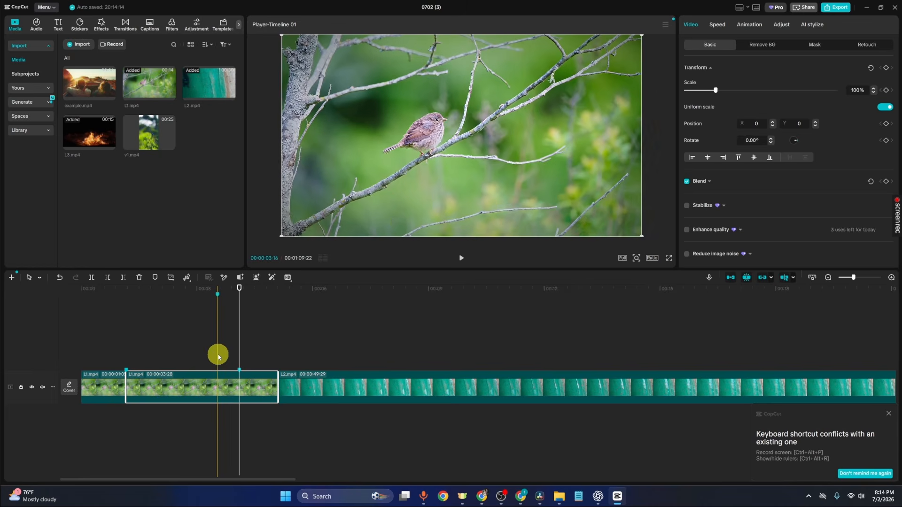
- Insert a freeze frame in the second L1.mp4 segment at 00:00:03:02 and remove the freeze clip again
{"action": "left_click", "coordinate": [200, 357]}
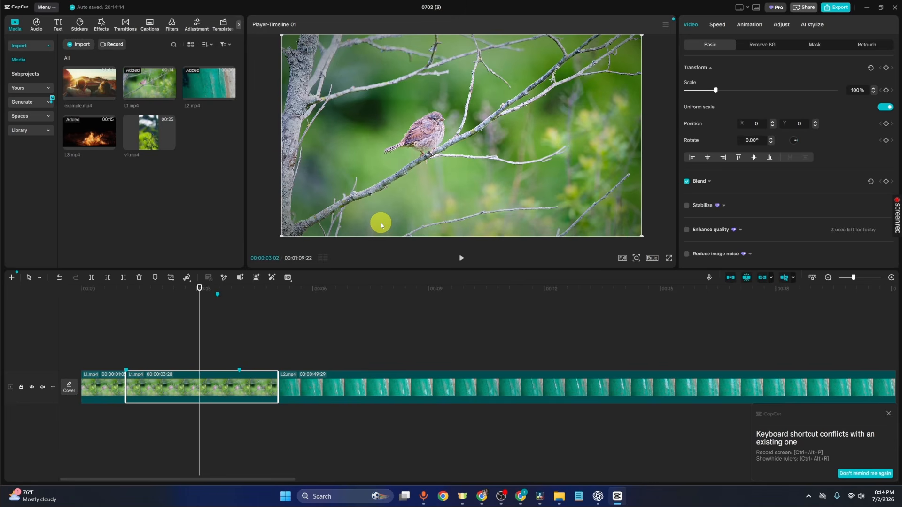
{"action": "mouse_move", "coordinate": [186, 277]}
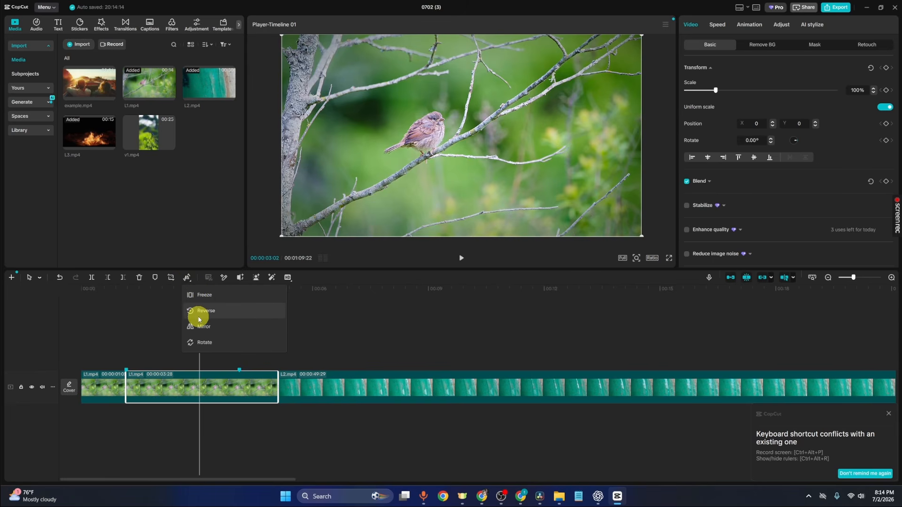
{"action": "left_click", "coordinate": [205, 343]}
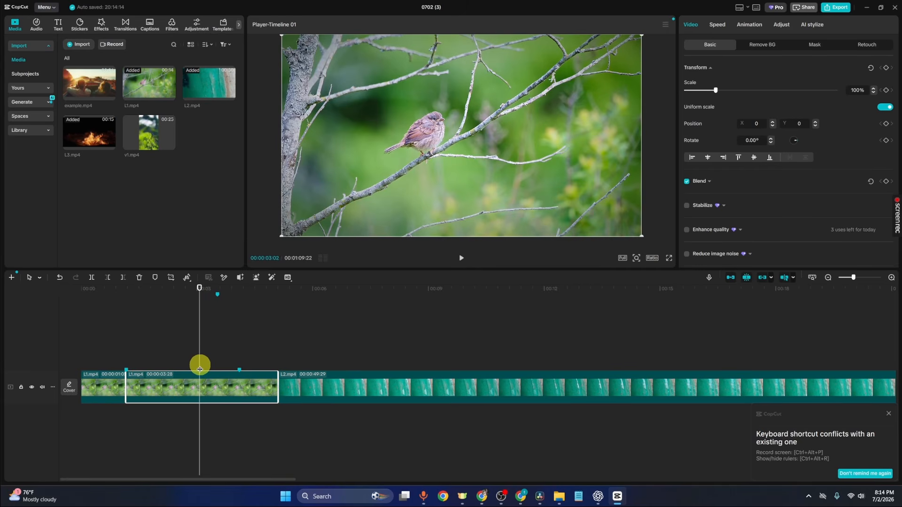
{"action": "left_click", "coordinate": [186, 277]}
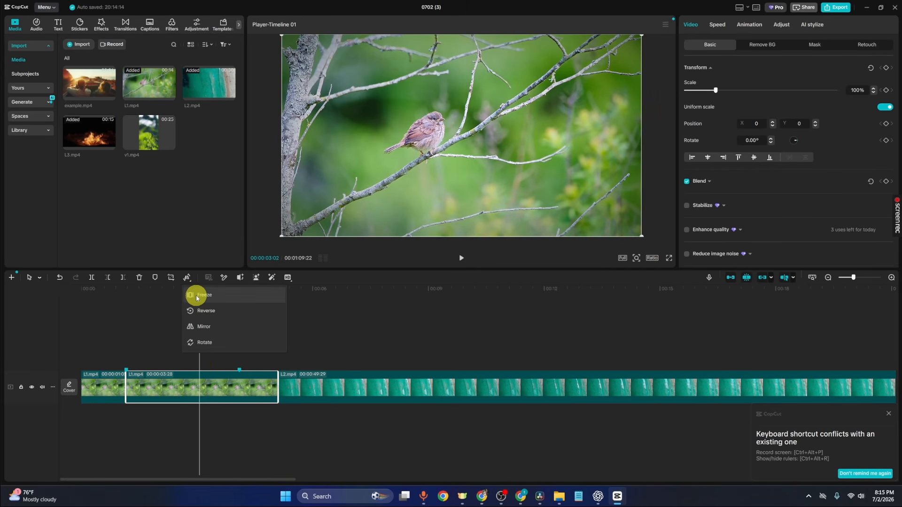
{"action": "left_click", "coordinate": [196, 296]}
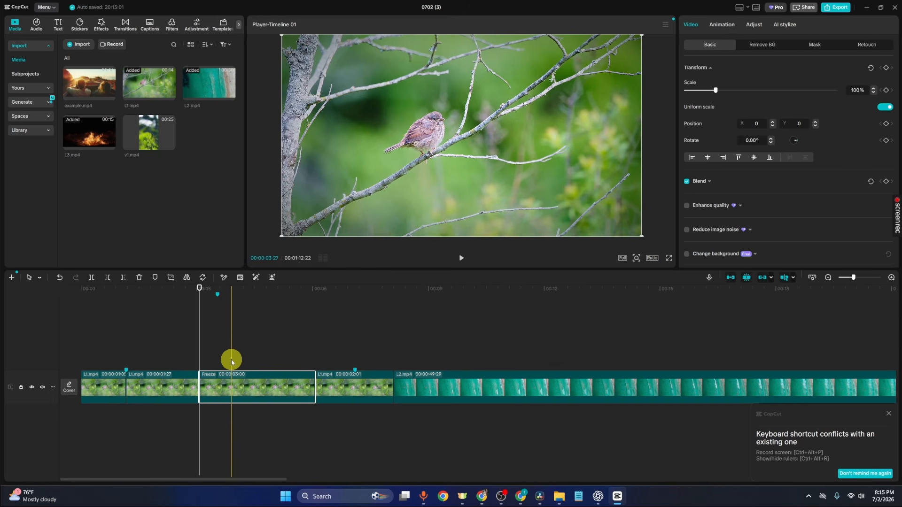
{"action": "key", "text": "ctrl+z"}
- Mirror the second and third L1.mp4 segments and shift the third one to Y position 40
{"action": "left_click", "coordinate": [187, 277]}
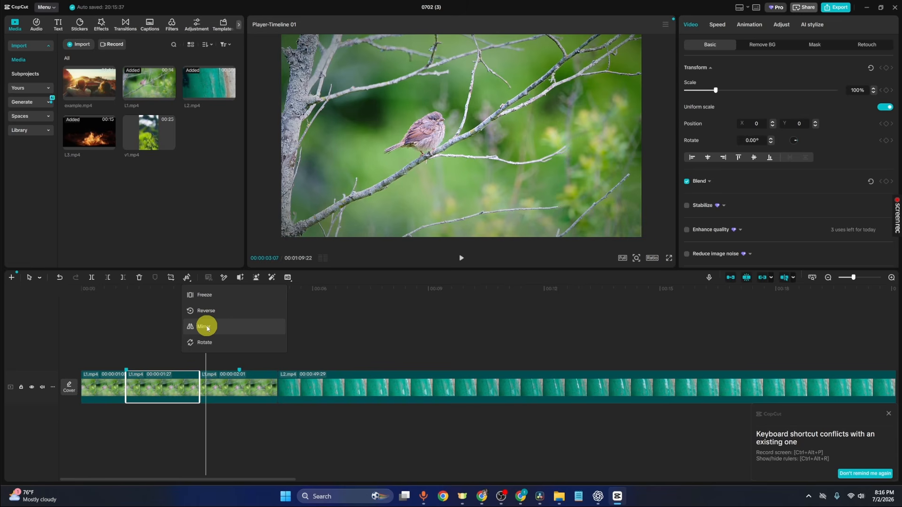
{"action": "left_click", "coordinate": [207, 327]}
{"action": "left_click_drag", "start_coordinate": [464, 129], "coordinate": [464, 126]}
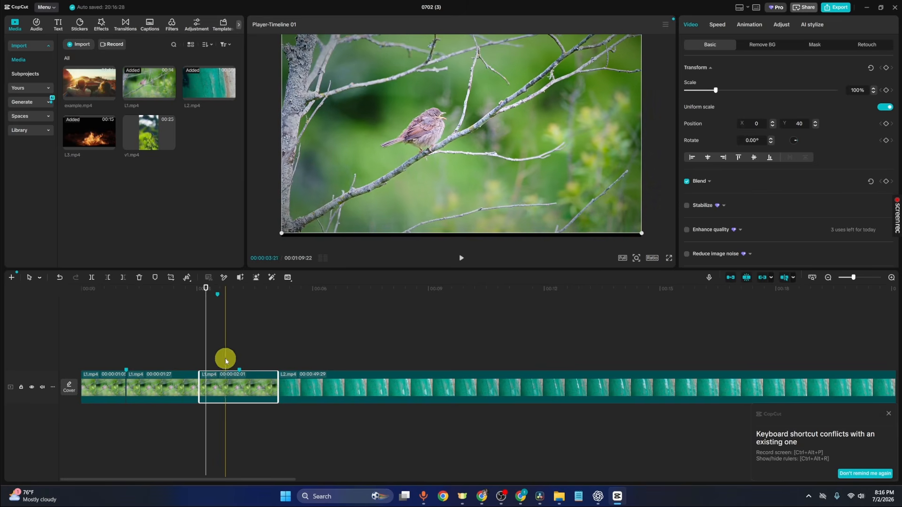
{"action": "left_click", "coordinate": [187, 280]}
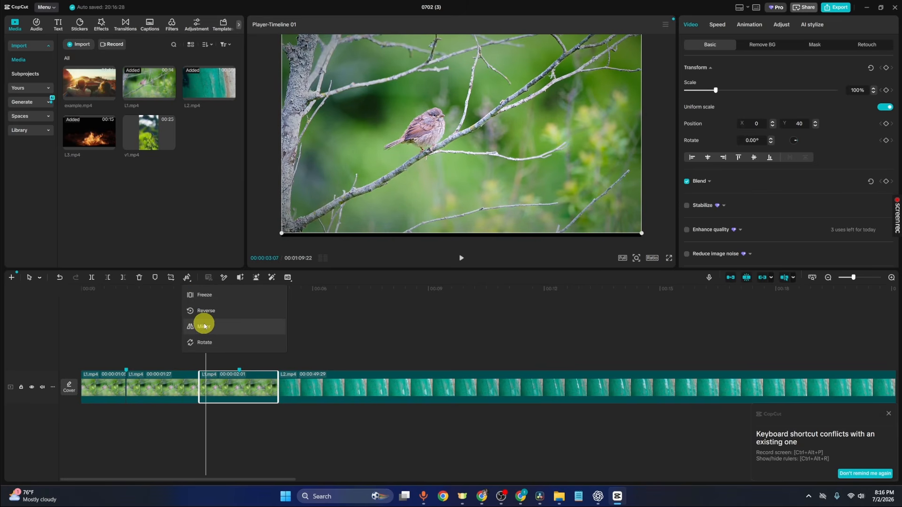
{"action": "left_click", "coordinate": [204, 326]}
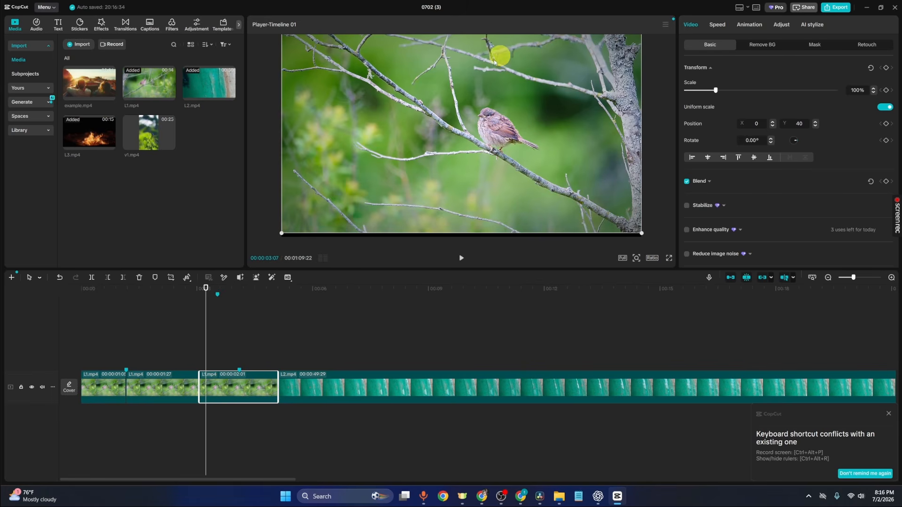
- Open the crop settings for the third L1.mp4 segment and frame the bird with a 9:16 crop
{"action": "left_click", "coordinate": [188, 279]}
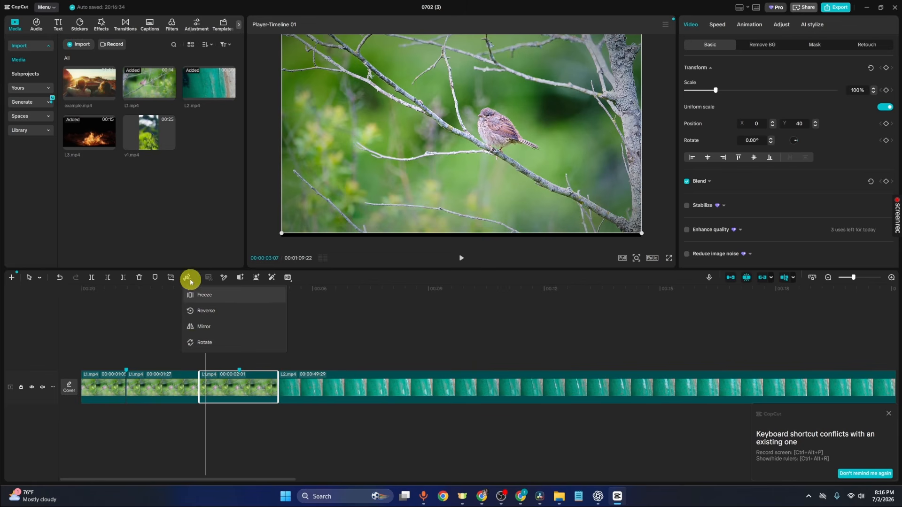
{"action": "left_click", "coordinate": [172, 279]}
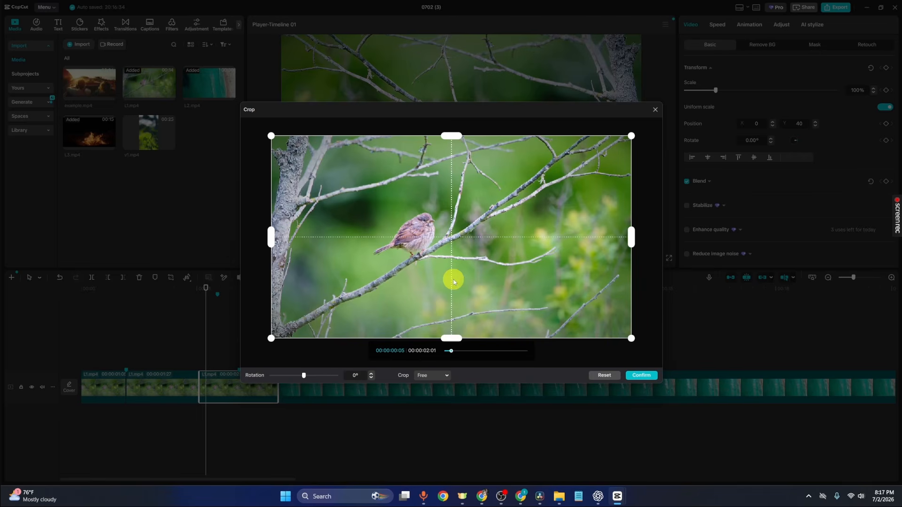
{"action": "mouse_move", "coordinate": [630, 338]}
{"action": "left_mouse_down"}
{"action": "mouse_move", "coordinate": [614, 323]}
{"action": "mouse_move", "coordinate": [621, 331]}
{"action": "left_mouse_up"}
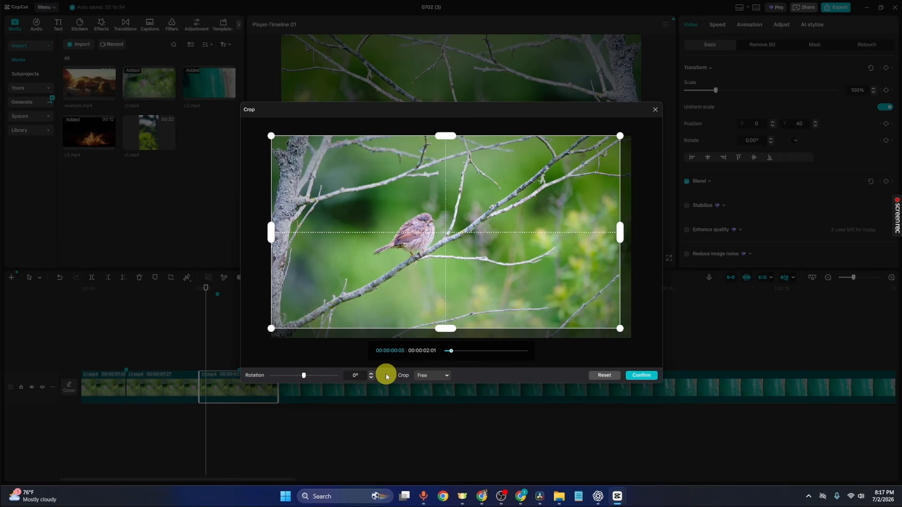
{"action": "left_click", "coordinate": [423, 378]}
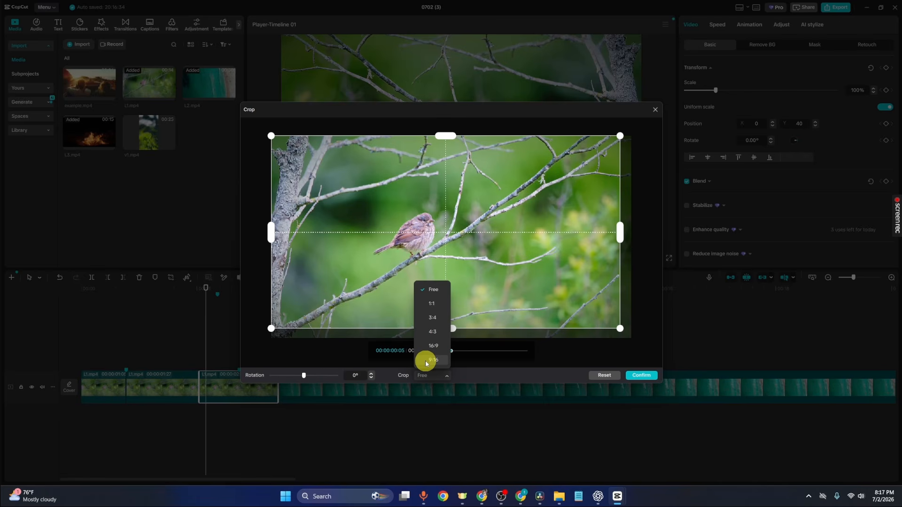
{"action": "left_click", "coordinate": [426, 361]}
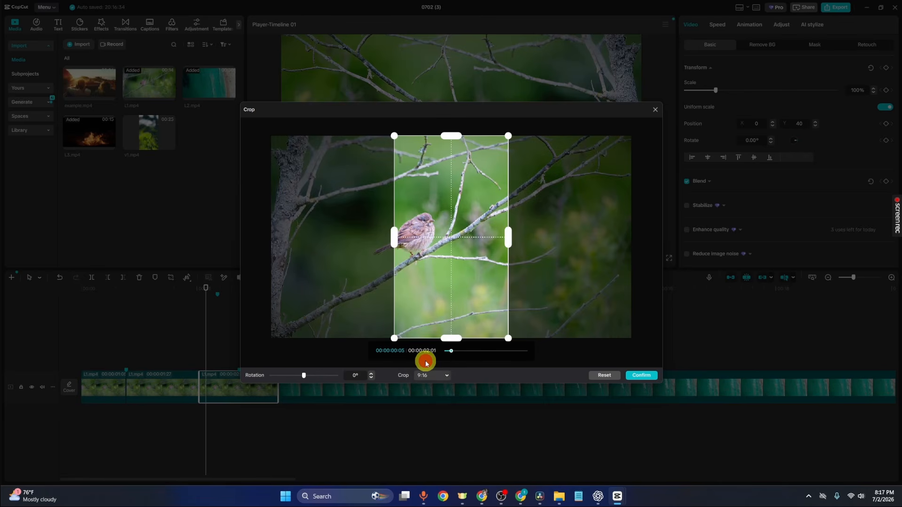
{"action": "left_click_drag", "start_coordinate": [477, 250], "coordinate": [444, 244]}
- Change the crop ratio of the third L1.mp4 segment to 16:9 and apply it
{"action": "left_click", "coordinate": [432, 375]}
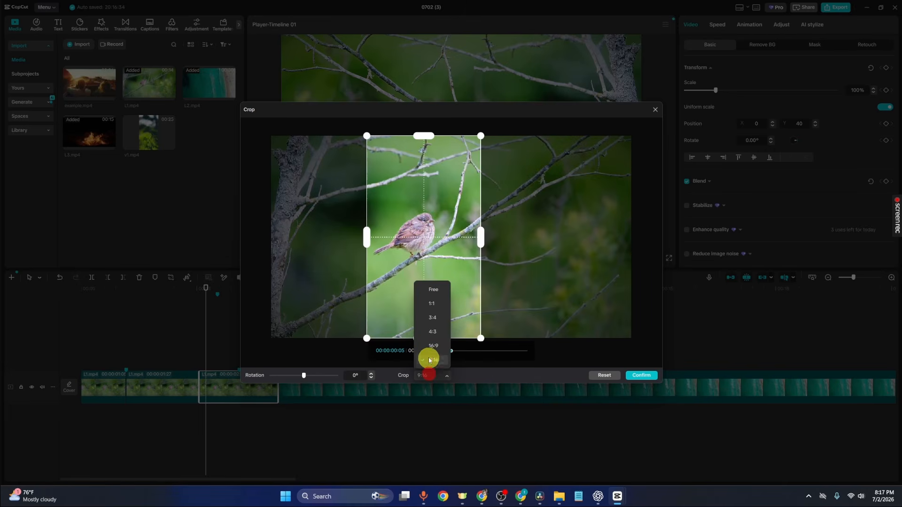
{"action": "left_click", "coordinate": [431, 347]}
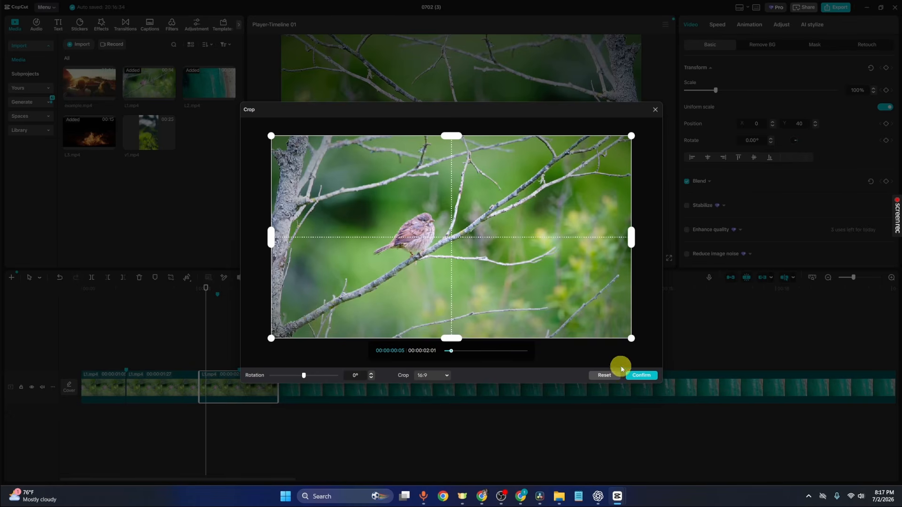
{"action": "left_click", "coordinate": [639, 376]}
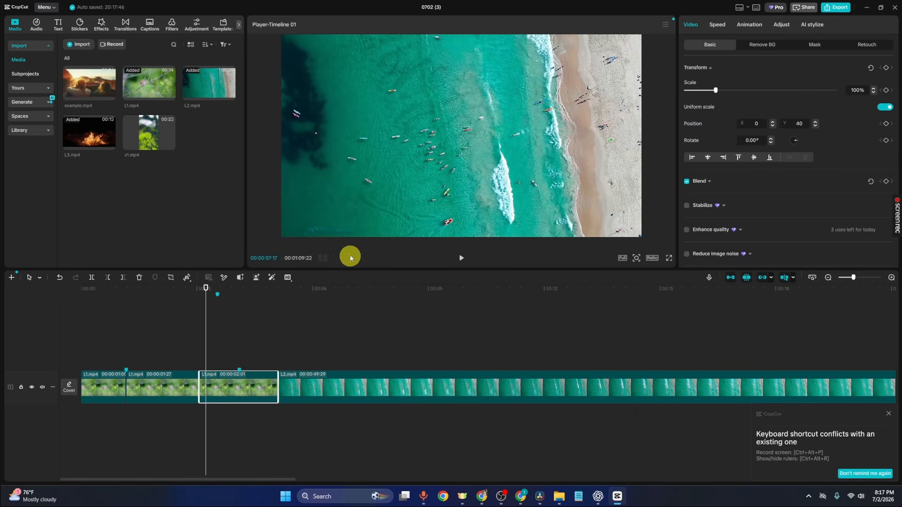
- Preview the Quaky Blur transition and place it between the last L1.mp4 segment and L2.mp4
{"action": "left_click", "coordinate": [257, 356]}
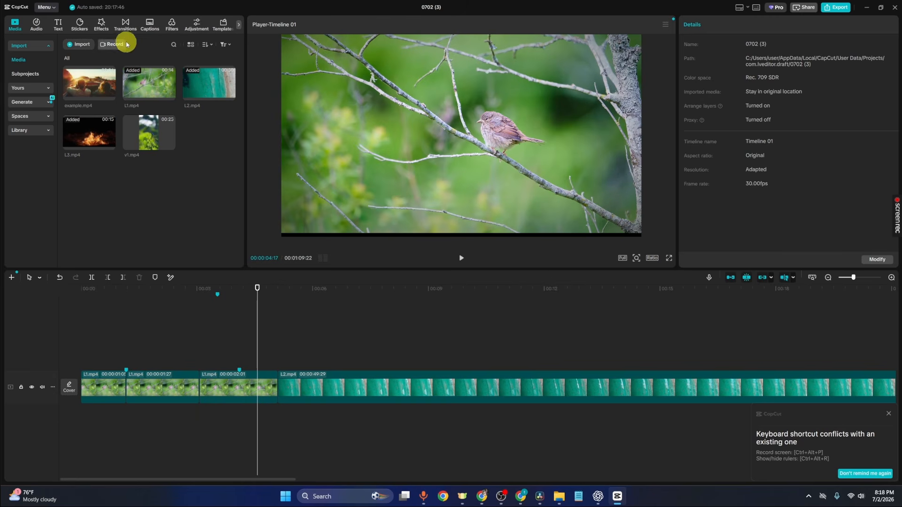
{"action": "left_click", "coordinate": [129, 24]}
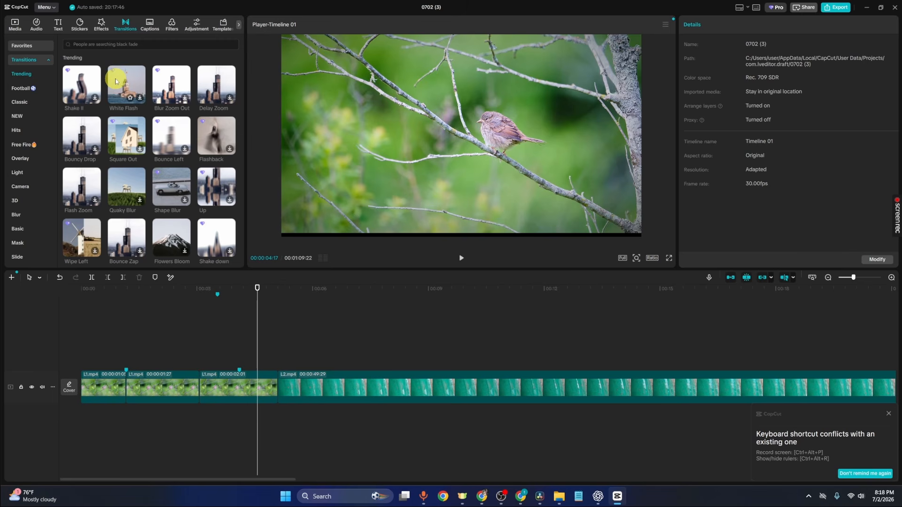
{"action": "left_click", "coordinate": [126, 184]}
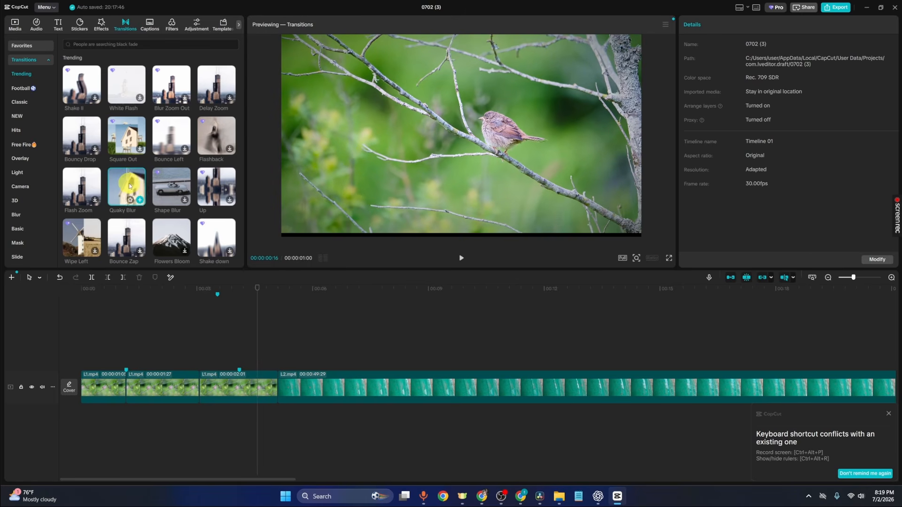
{"action": "left_click", "coordinate": [123, 180]}
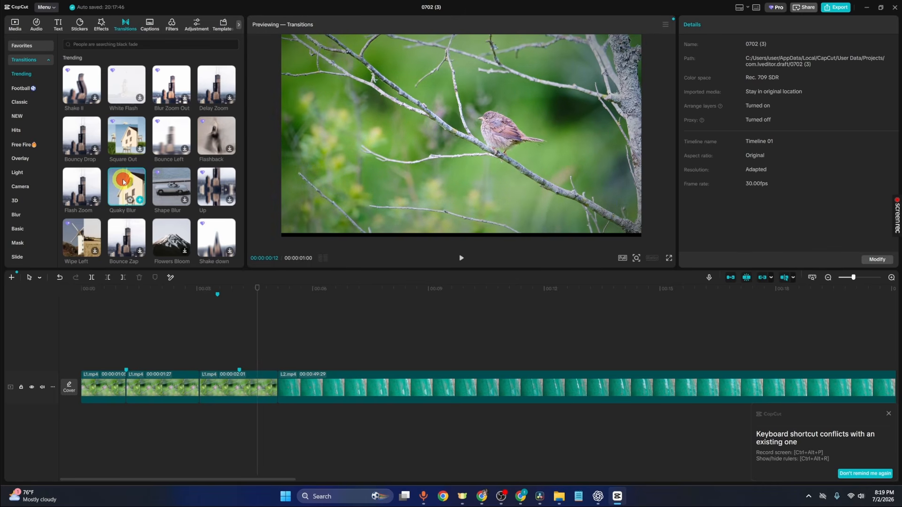
{"action": "left_click_drag", "start_coordinate": [122, 179], "coordinate": [247, 389]}
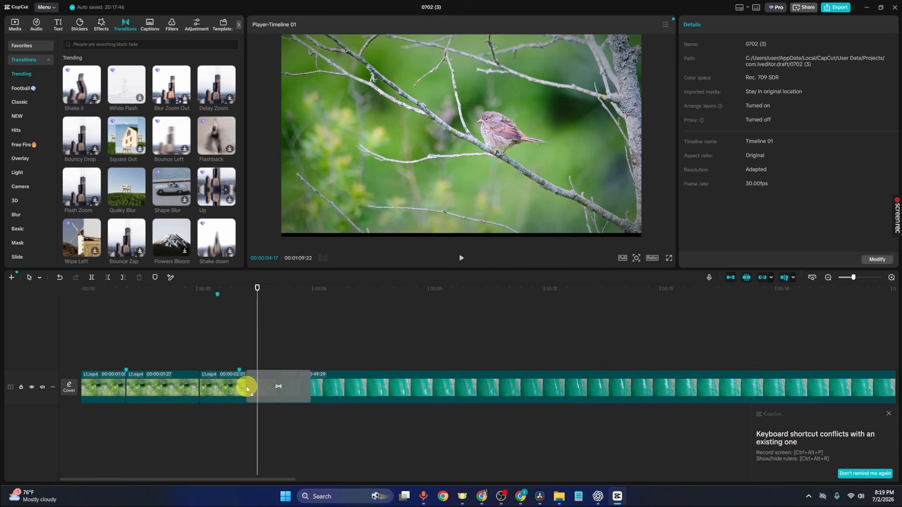
{"action": "mouse_move", "coordinate": [246, 389]}
{"action": "left_mouse_down"}
{"action": "mouse_move", "coordinate": [249, 397]}
{"action": "mouse_move", "coordinate": [252, 380]}
{"action": "mouse_move", "coordinate": [217, 397]}
{"action": "mouse_move", "coordinate": [245, 387]}
{"action": "left_mouse_up"}
{"action": "left_click", "coordinate": [506, 275]}
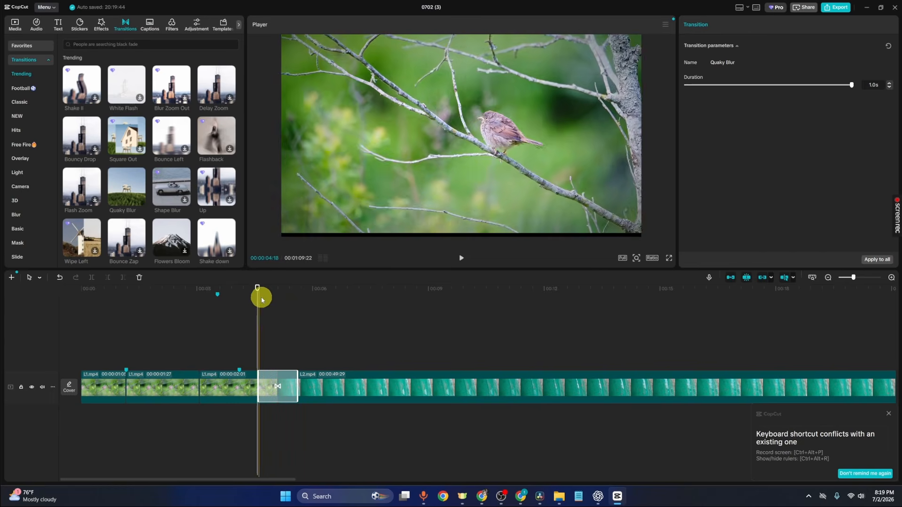
- Play the timeline across the cut from L1.mp4 to L2.mp4 to check the Quaky Blur transition
{"action": "left_click", "coordinate": [226, 296]}
{"action": "key", "text": "space"}
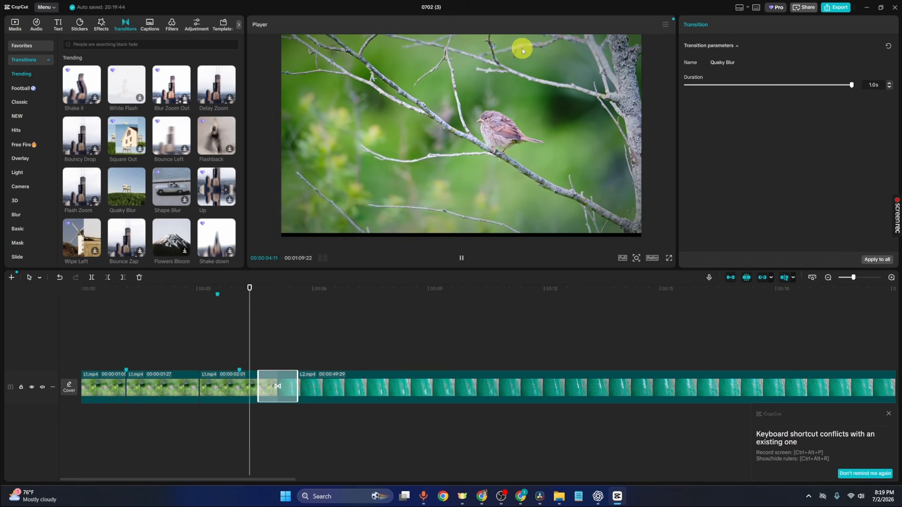
{"action": "key", "text": "space"}
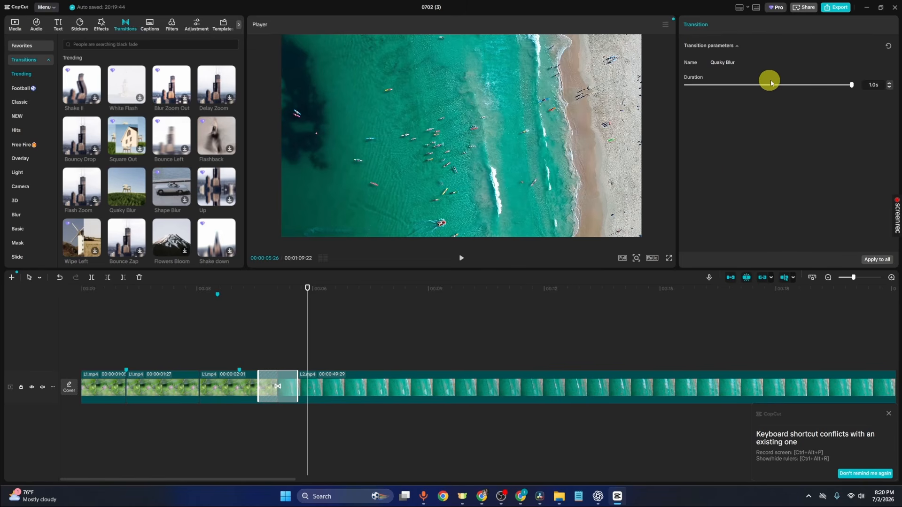
- Try a shorter duration for the Quaky Blur transition, and return it to 1.0 s
{"action": "left_click_drag", "start_coordinate": [850, 85], "coordinate": [828, 86]}
{"action": "left_click_drag", "start_coordinate": [821, 88], "coordinate": [851, 89]}
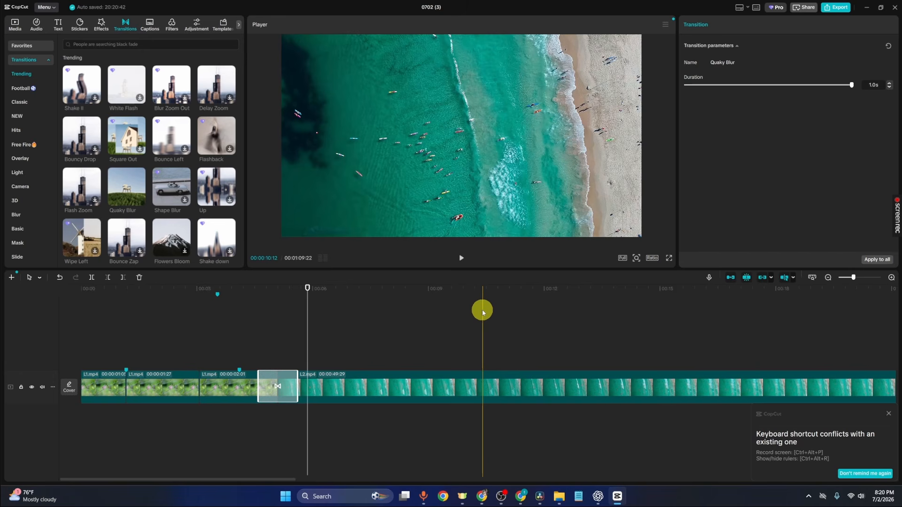
- Select the L2.mp4 clip and scale it up to 172%
{"action": "left_click", "coordinate": [361, 402]}
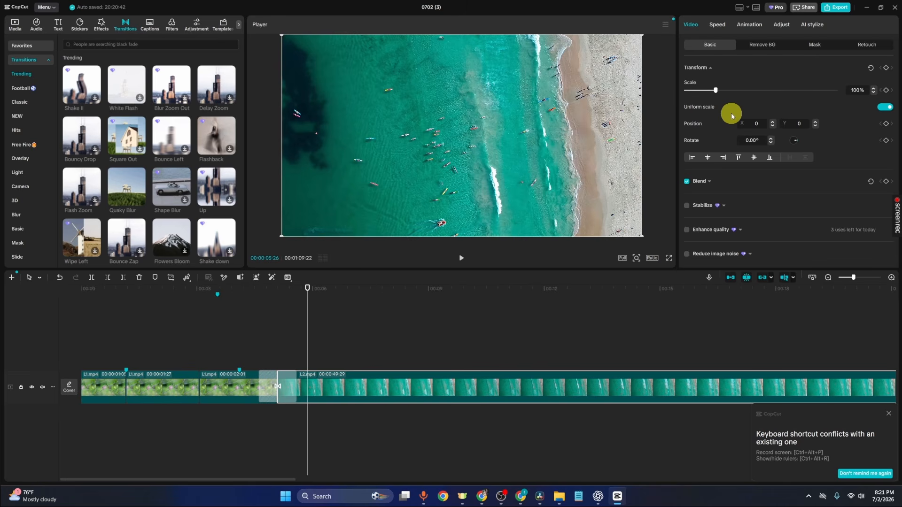
{"action": "left_click_drag", "start_coordinate": [716, 90], "coordinate": [737, 89]}
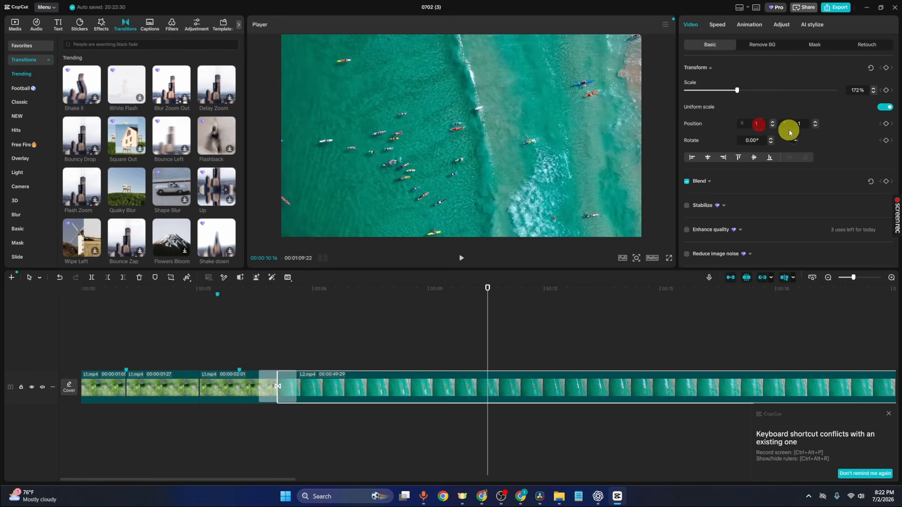
- Try repositioning L2.mp4 with an X position of 15 and by moving the picture freehand in the player
{"action": "left_click", "coordinate": [752, 122]}
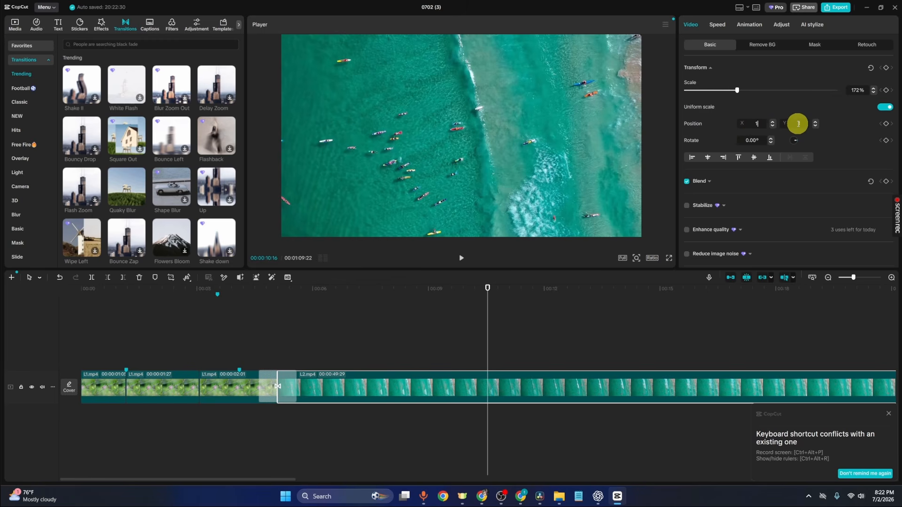
{"action": "type", "text": "5"}
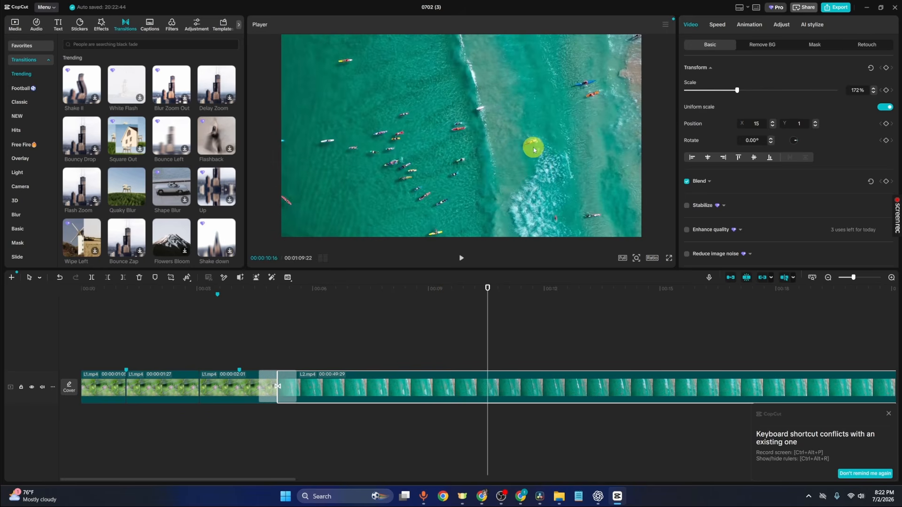
{"action": "mouse_move", "coordinate": [577, 109]}
{"action": "left_mouse_down"}
{"action": "mouse_move", "coordinate": [528, 132]}
{"action": "mouse_move", "coordinate": [580, 140]}
{"action": "mouse_move", "coordinate": [513, 111]}
{"action": "mouse_move", "coordinate": [539, 129]}
{"action": "mouse_move", "coordinate": [554, 122]}
{"action": "mouse_move", "coordinate": [518, 143]}
{"action": "mouse_move", "coordinate": [557, 150]}
{"action": "mouse_move", "coordinate": [572, 115]}
{"action": "mouse_move", "coordinate": [571, 125]}
{"action": "left_mouse_up"}
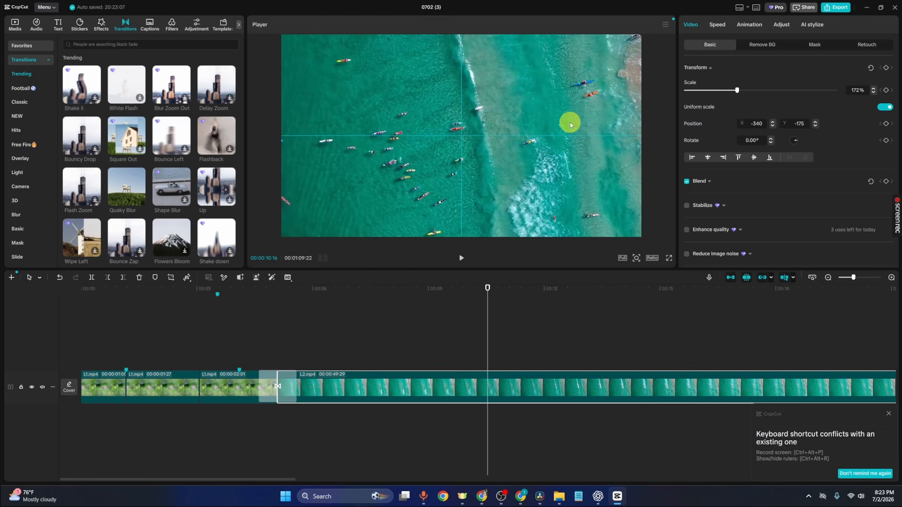
{"action": "left_click_drag", "start_coordinate": [569, 123], "coordinate": [570, 123]}
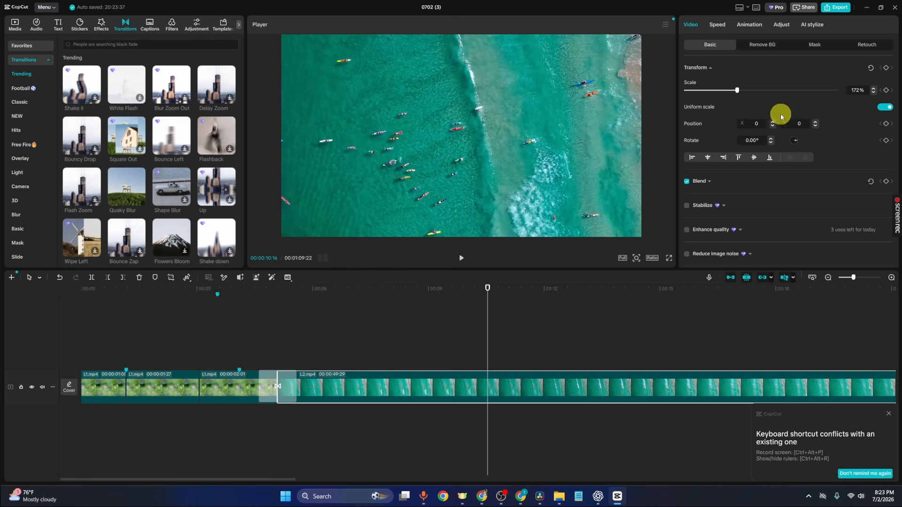
- Rotate the L2.mp4 clip to about 347.18°
{"action": "left_click_drag", "start_coordinate": [775, 140], "coordinate": [805, 141]}
{"action": "left_click", "coordinate": [750, 141]}
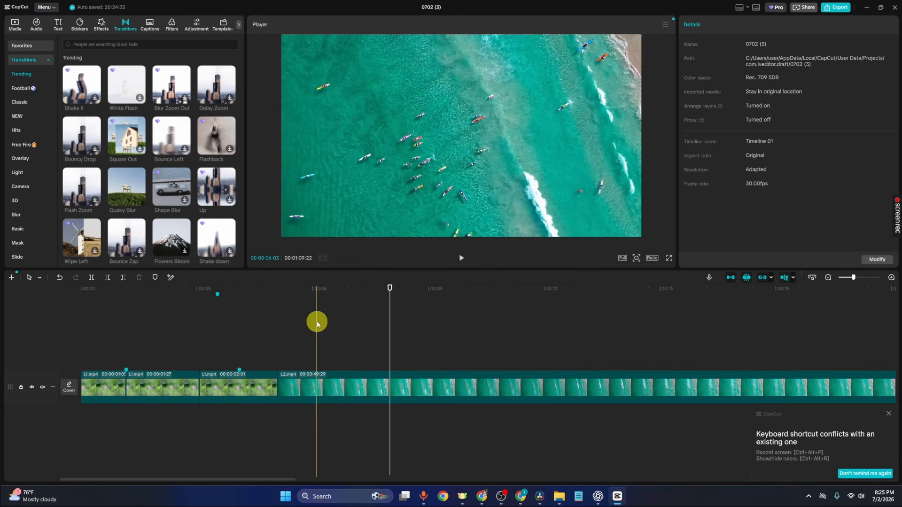
- Add a transform keyframe to L2.mp4 at the clip's start, at 00:00:05:03
{"action": "left_click", "coordinate": [377, 286]}
{"action": "left_click_drag", "start_coordinate": [376, 286], "coordinate": [277, 278]}
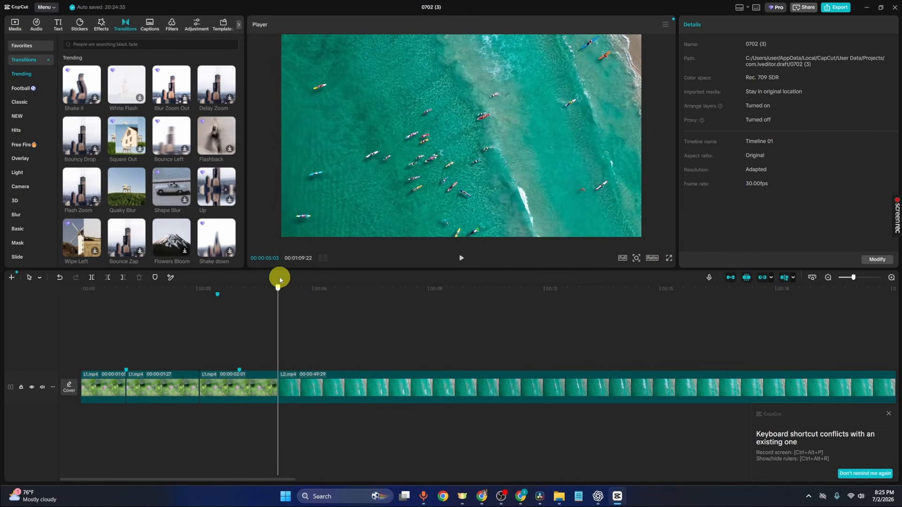
{"action": "left_click", "coordinate": [337, 388]}
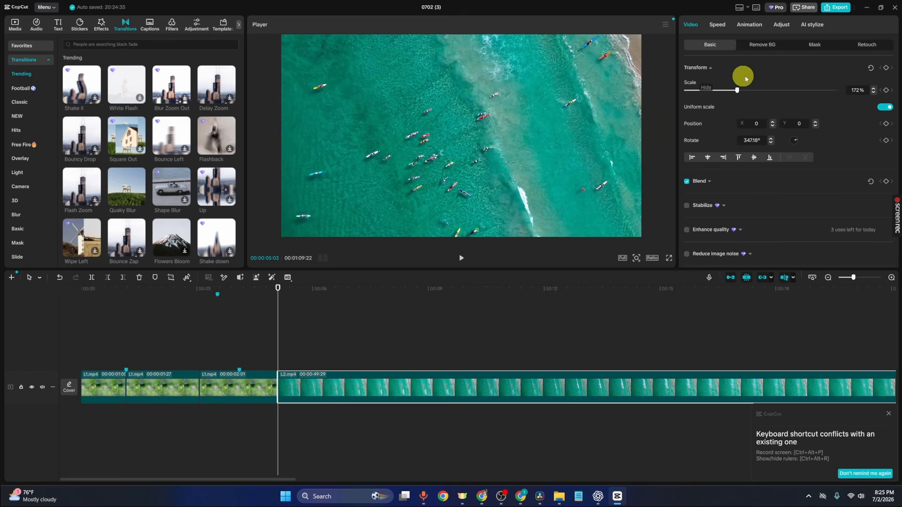
{"action": "left_click", "coordinate": [886, 69]}
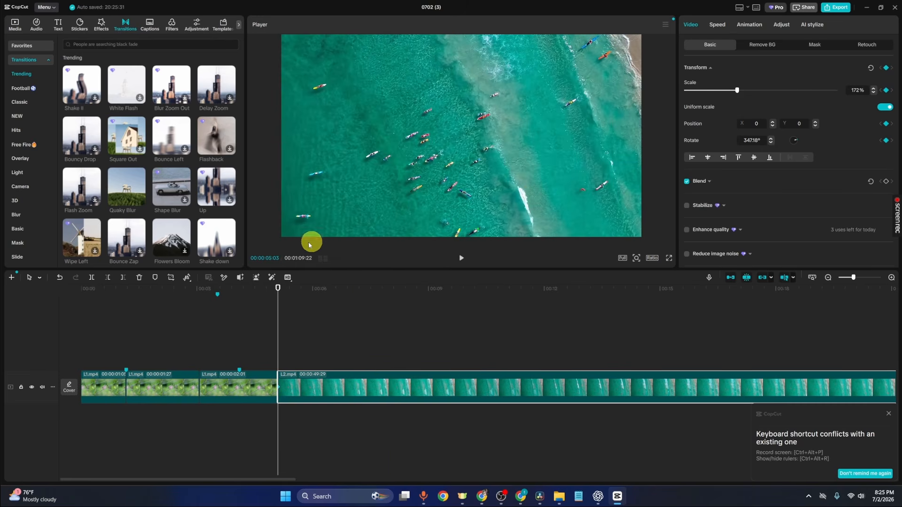
- Scale L2.mp4 to 274% at 00:00:10:00 to create a second keyframe, and scrub back through the zoom
{"action": "left_click_drag", "start_coordinate": [278, 288], "coordinate": [468, 323]}
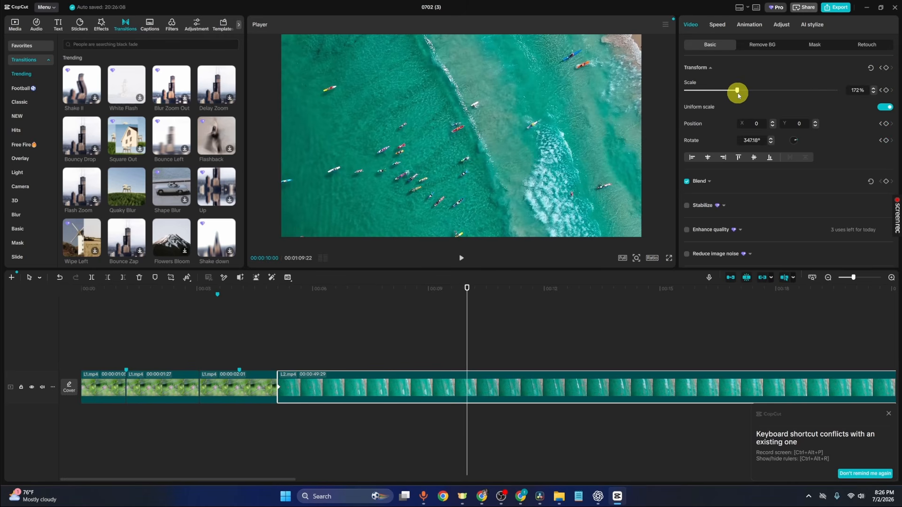
{"action": "left_click_drag", "start_coordinate": [739, 90], "coordinate": [769, 92]}
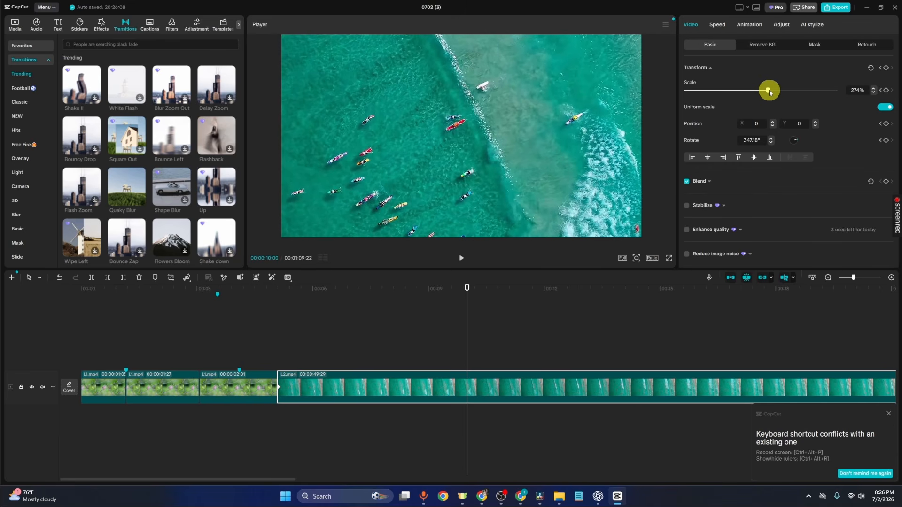
{"action": "left_click_drag", "start_coordinate": [769, 92], "coordinate": [769, 92]}
{"action": "left_click_drag", "start_coordinate": [467, 306], "coordinate": [364, 356]}
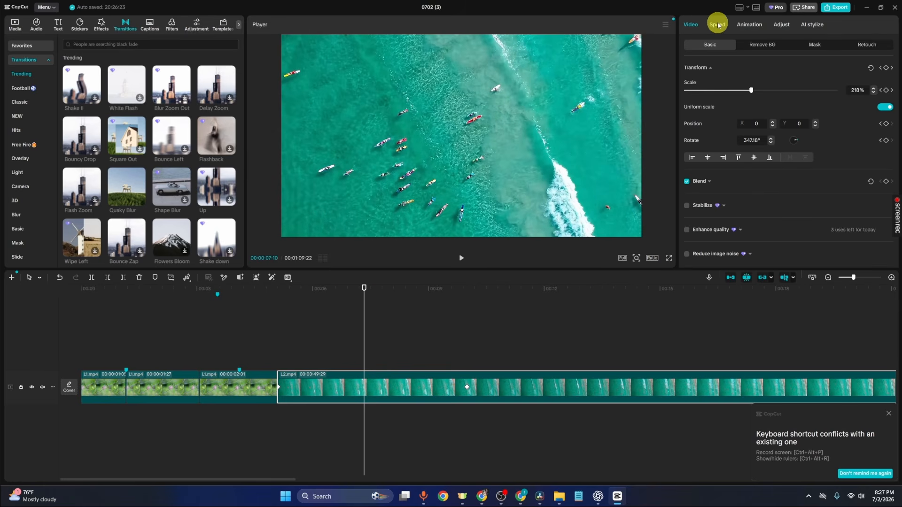
- Slow the L2.mp4 clip down to 0.81x speed with audio pitch change turned on
{"action": "left_click", "coordinate": [718, 24]}
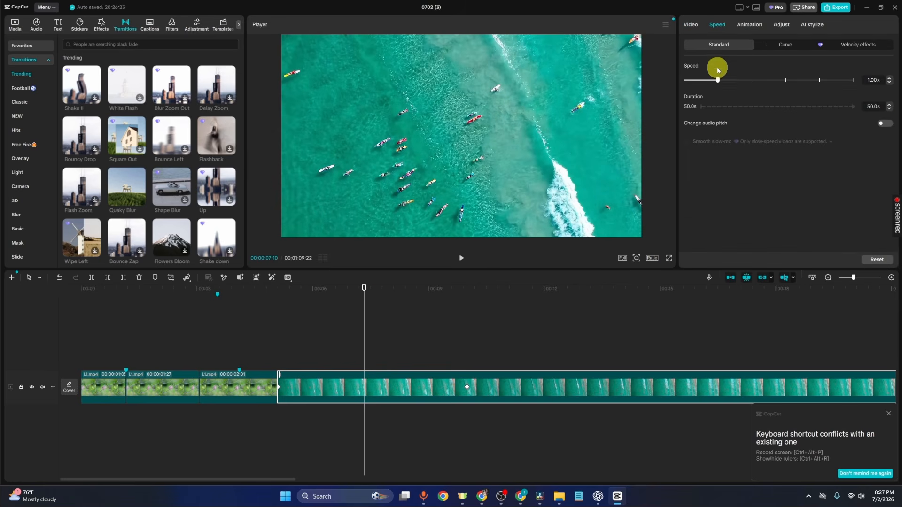
{"action": "left_click", "coordinate": [721, 81]}
{"action": "mouse_move", "coordinate": [721, 81]}
{"action": "left_mouse_down"}
{"action": "mouse_move", "coordinate": [788, 80]}
{"action": "mouse_move", "coordinate": [710, 79]}
{"action": "left_mouse_up"}
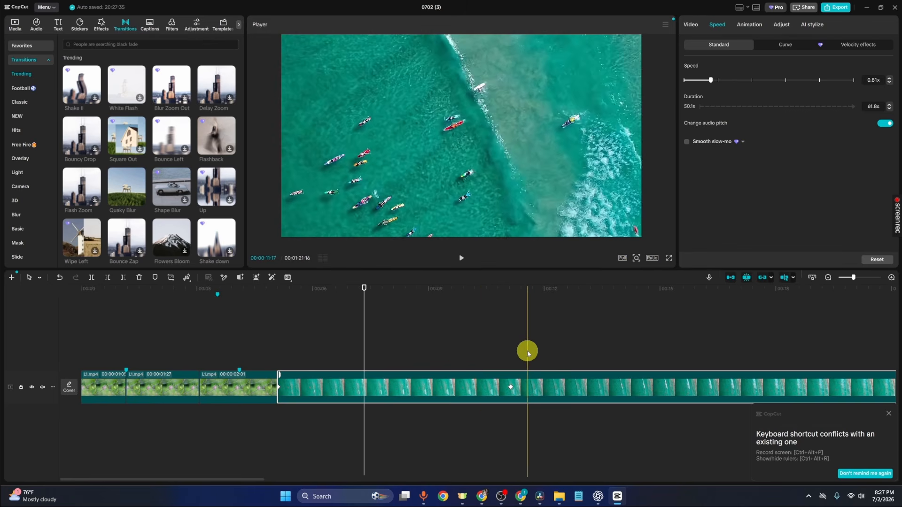
- Set the L2.mp4 clip's duration to 20 s in its speed settings
{"action": "left_click", "coordinate": [876, 106]}
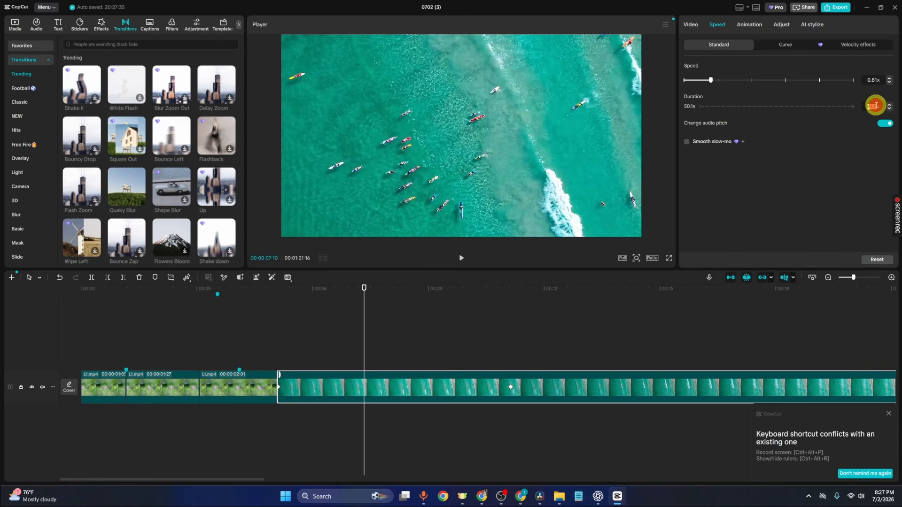
{"action": "key", "text": "BackSpace"}
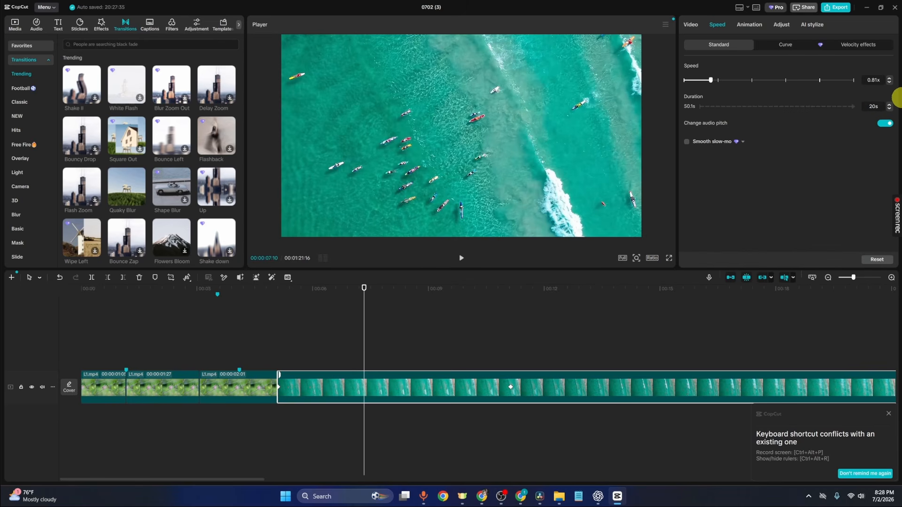
{"action": "type", "text": "20"}
{"action": "key", "text": "Return"}
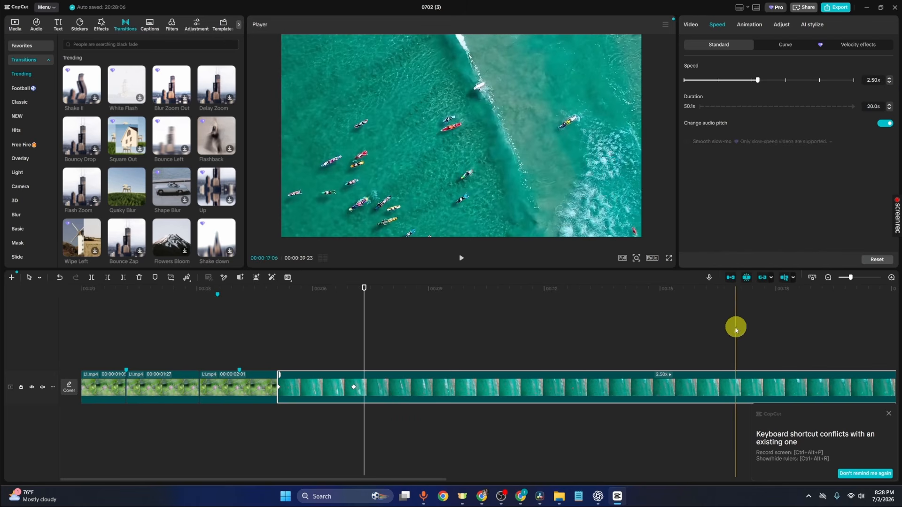
{"action": "left_click", "coordinate": [828, 278]}
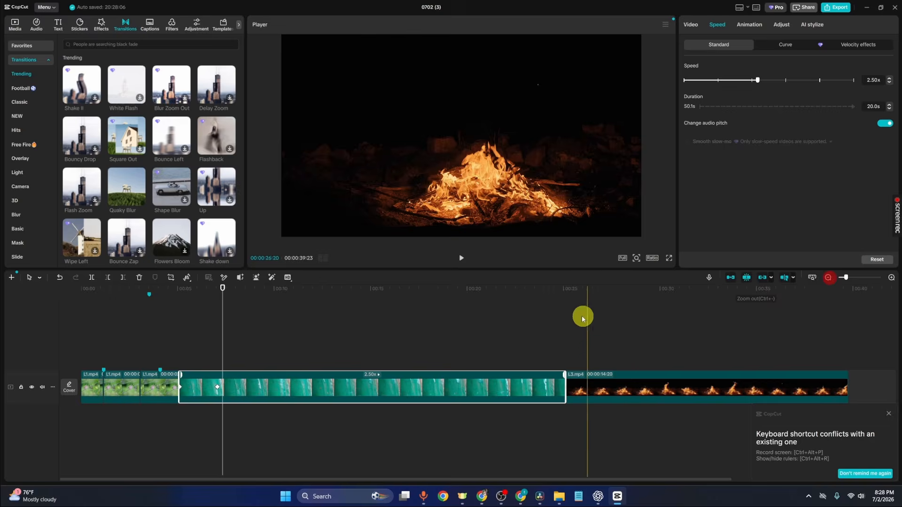
- Apply the Triple Wipe In animation to L2.mp4 and play the timeline from just before the clip
{"action": "left_click", "coordinate": [537, 316]}
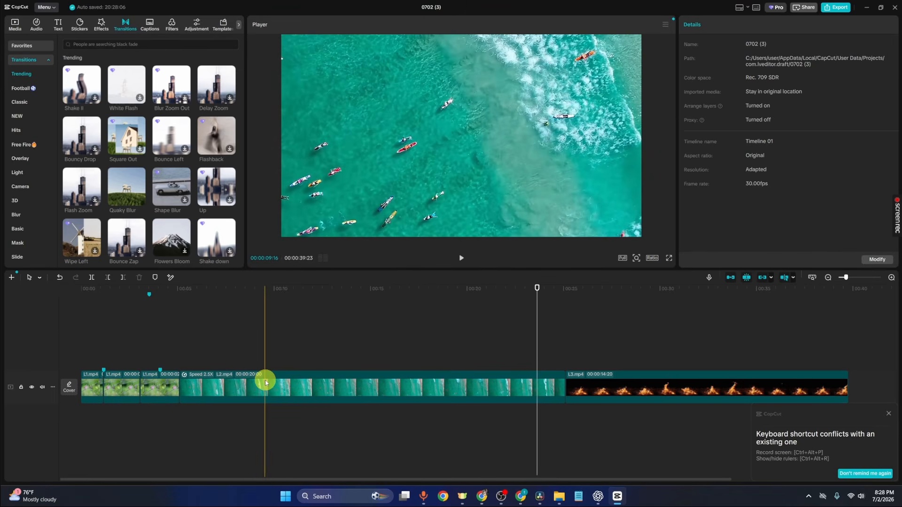
{"action": "left_click", "coordinate": [485, 388]}
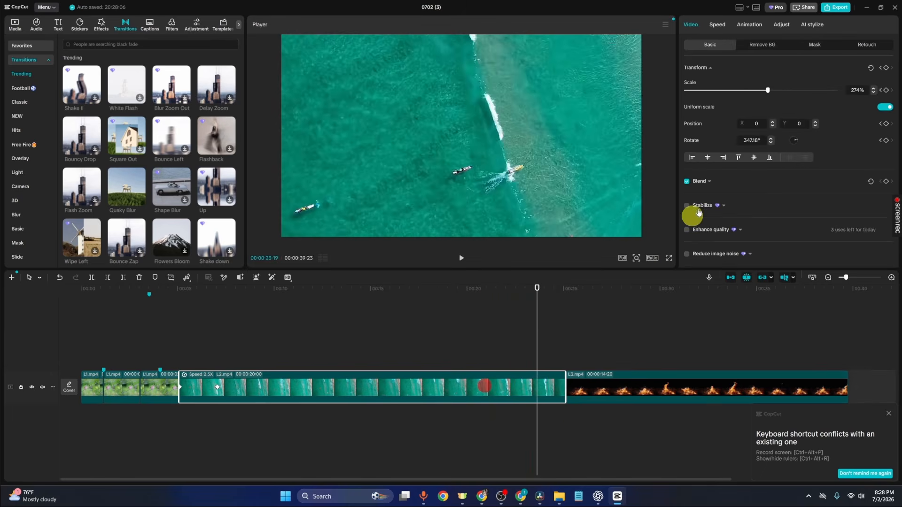
{"action": "left_click", "coordinate": [752, 27]}
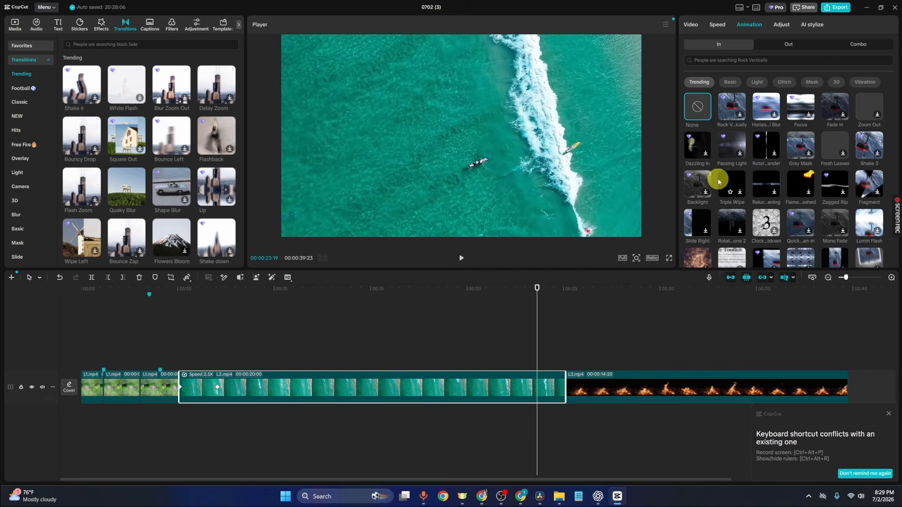
{"action": "left_click", "coordinate": [737, 182]}
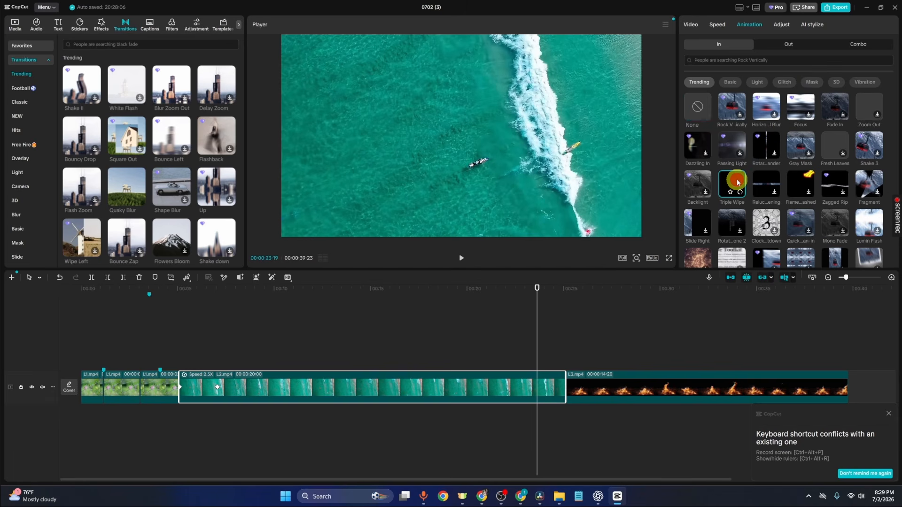
{"action": "left_click", "coordinate": [173, 299]}
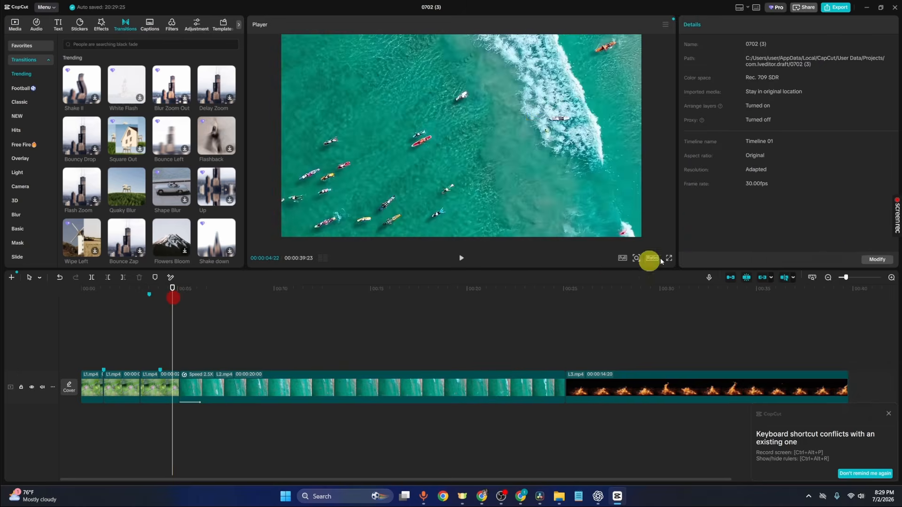
{"action": "key", "text": "space"}
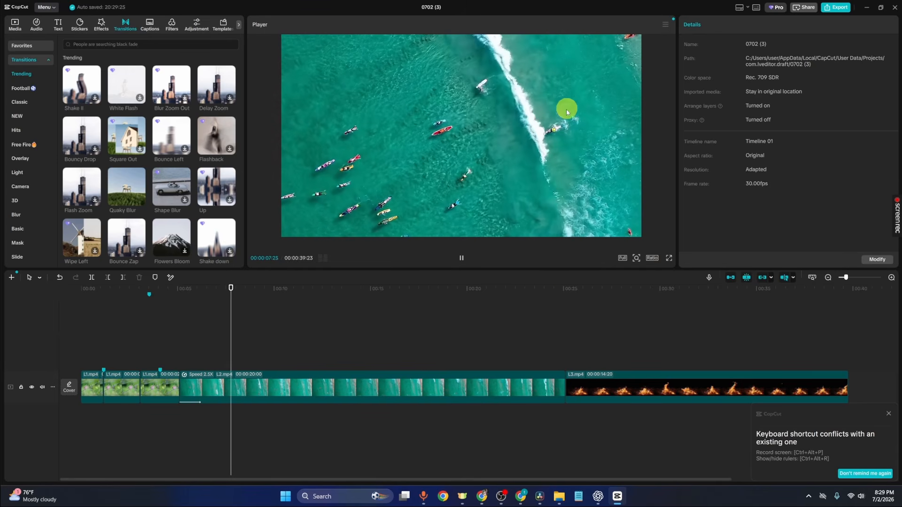
- Apply the Cross Shake Out animation to the L2.mp4 clip
{"action": "left_click", "coordinate": [554, 388]}
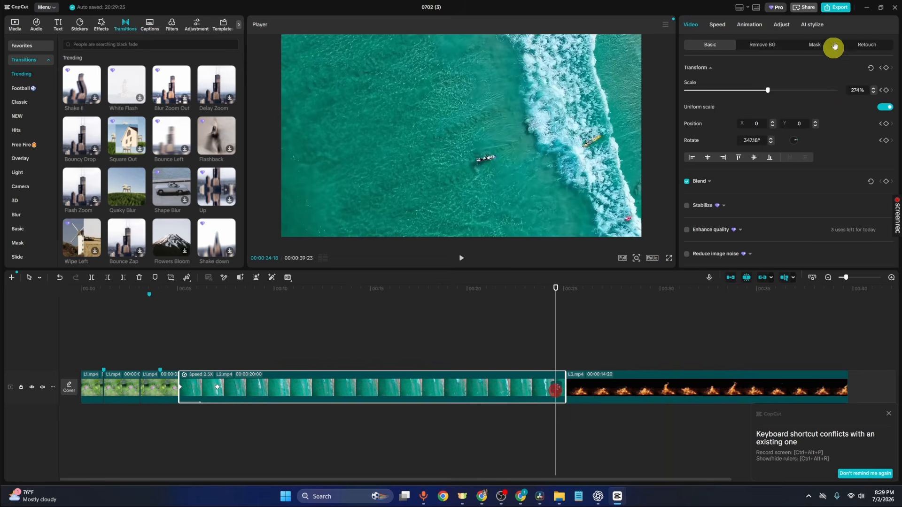
{"action": "left_click", "coordinate": [747, 24]}
{"action": "left_click", "coordinate": [804, 47]}
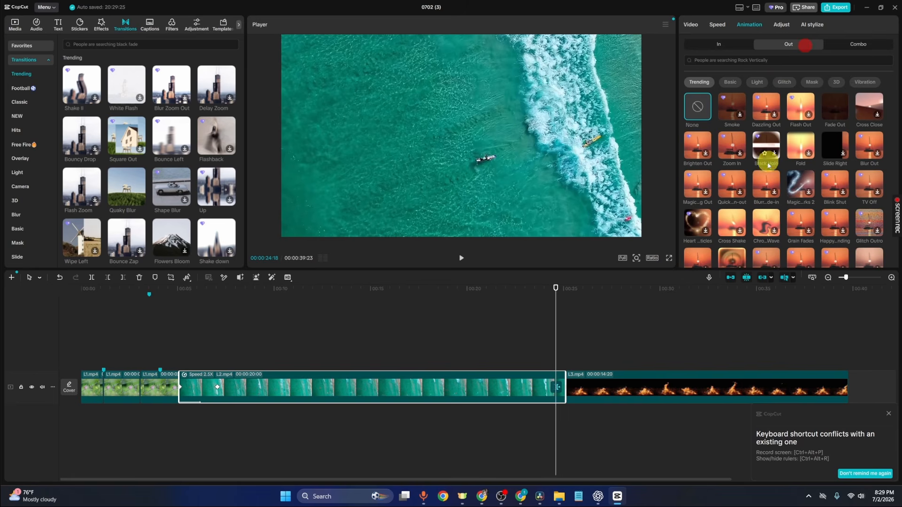
{"action": "left_click", "coordinate": [730, 224]}
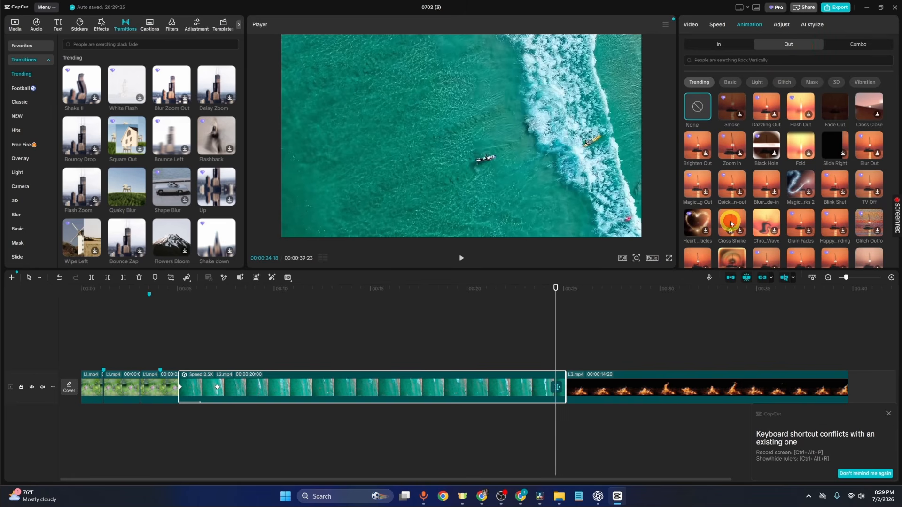
- Play the end of L2.mp4, and lengthen its In animation to 2.0 s and its Out animation to 3.9 s
{"action": "left_click", "coordinate": [538, 316]}
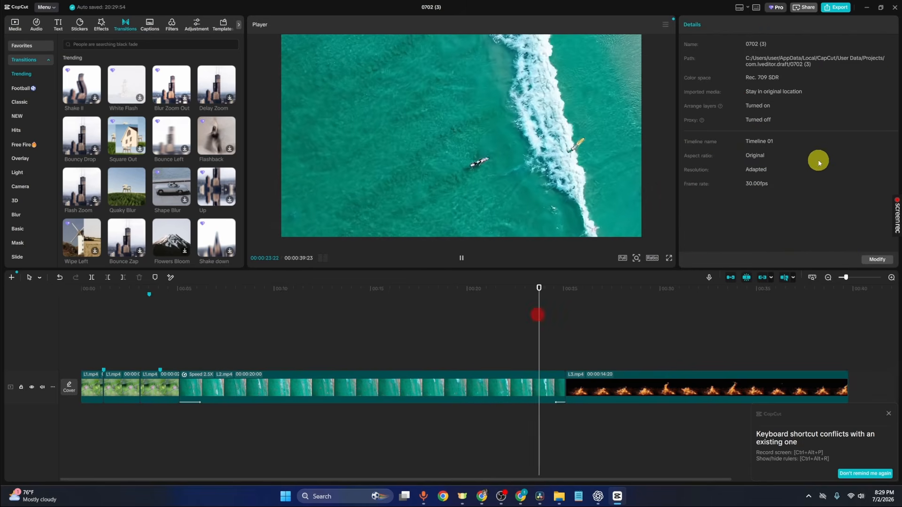
{"action": "key", "text": "space"}
{"action": "key", "text": "space"}
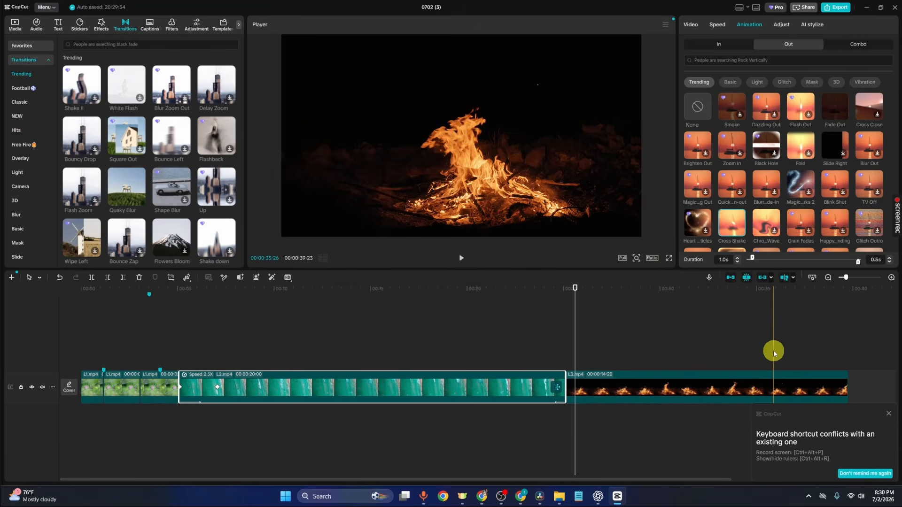
{"action": "left_click_drag", "start_coordinate": [756, 375], "coordinate": [730, 413]}
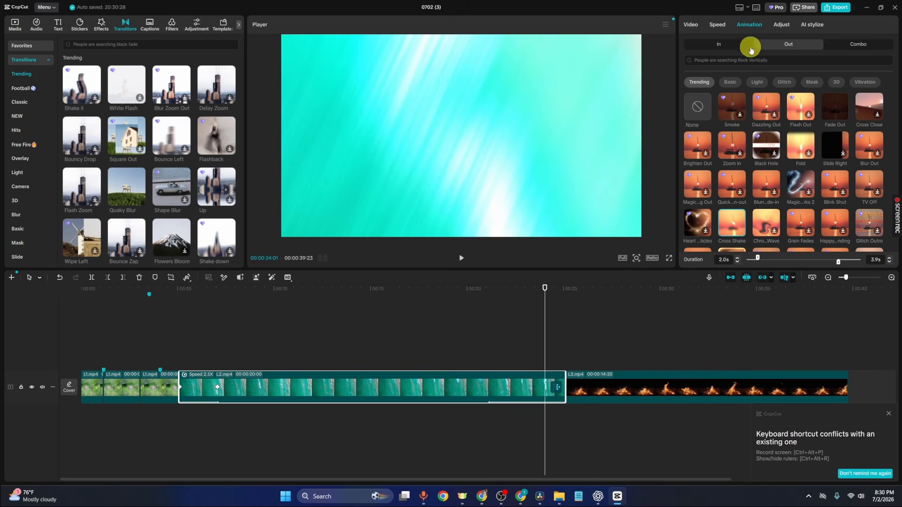
- Select the L3.mp4 fire clip and raise its Exposure to 8 in the basic color adjustments
{"action": "left_click", "coordinate": [620, 324]}
{"action": "left_click", "coordinate": [642, 394]}
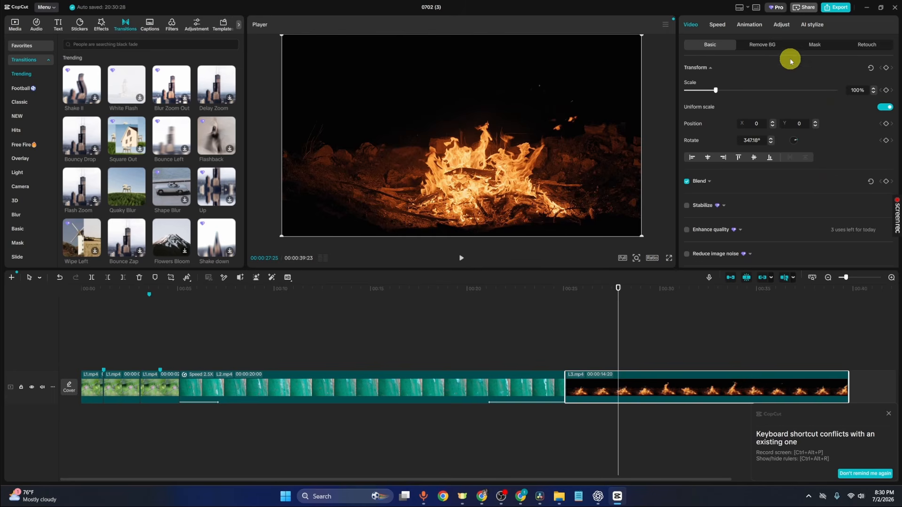
{"action": "left_click", "coordinate": [777, 24]}
{"action": "scroll", "coordinate": [728, 190], "scroll_direction": "down", "scroll_amount": 5}
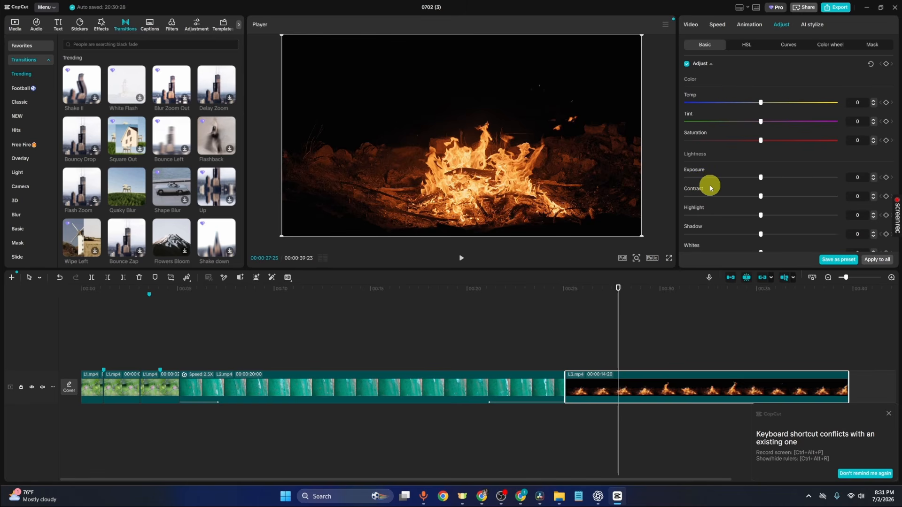
{"action": "left_click_drag", "start_coordinate": [763, 179], "coordinate": [671, 150]}
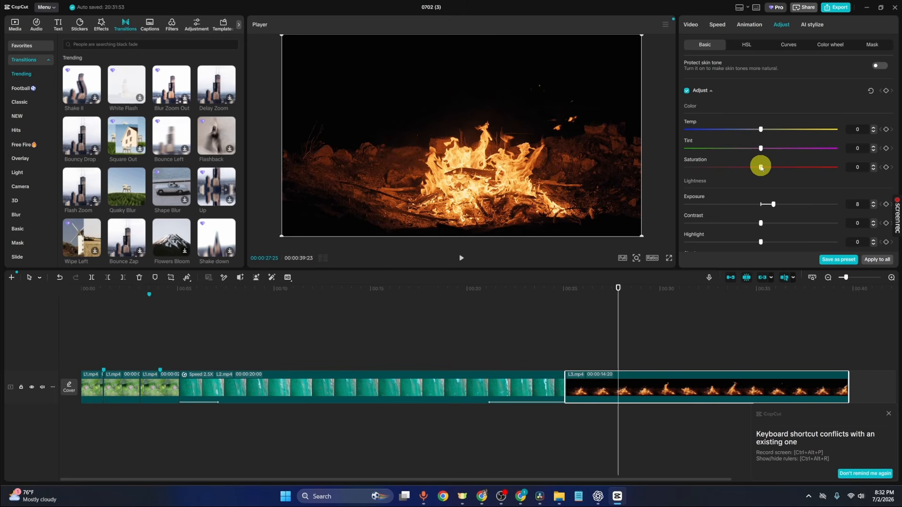
- Raise the Saturation of the L3.mp4 fire clip to 4 and apply the Sicily filter to the clip
{"action": "left_click_drag", "start_coordinate": [761, 168], "coordinate": [766, 167]}
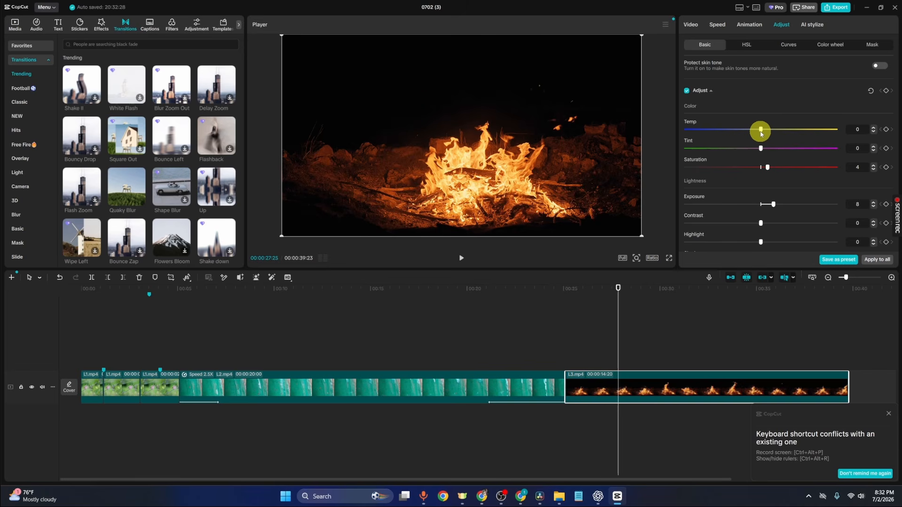
{"action": "mouse_move", "coordinate": [764, 134]}
{"action": "left_mouse_down"}
{"action": "mouse_move", "coordinate": [787, 136]}
{"action": "mouse_move", "coordinate": [762, 126]}
{"action": "left_mouse_up"}
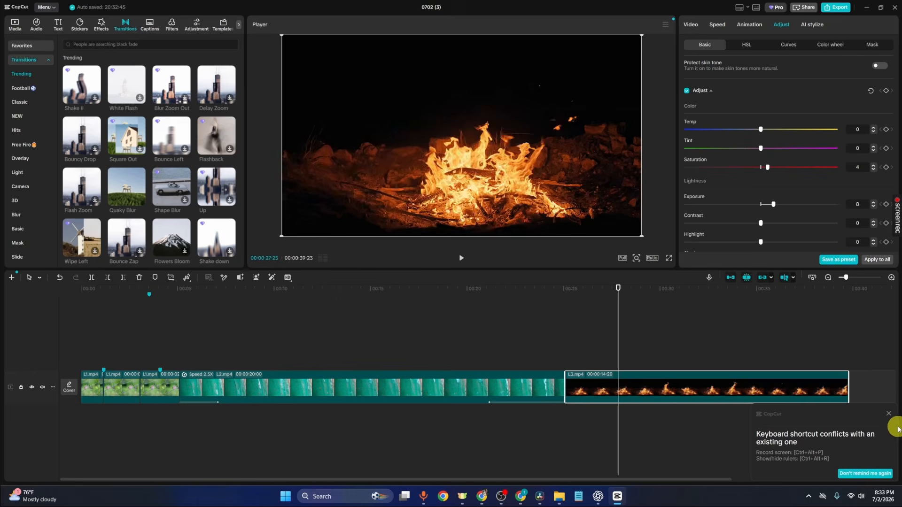
{"action": "left_click", "coordinate": [172, 26]}
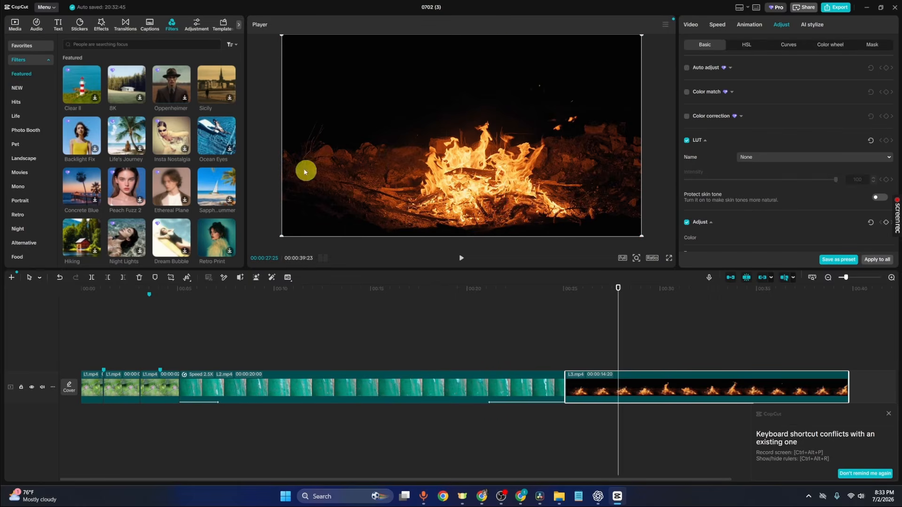
{"action": "left_click", "coordinate": [215, 83]}
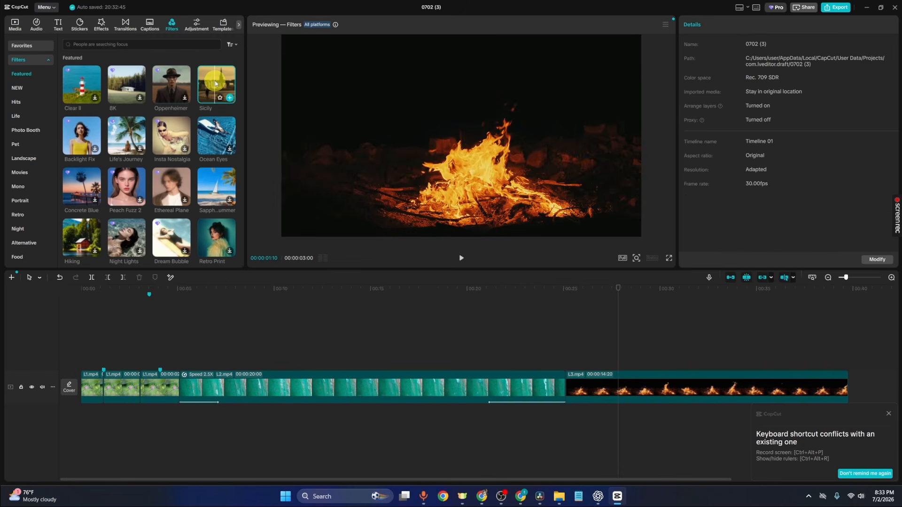
{"action": "left_click_drag", "start_coordinate": [215, 84], "coordinate": [651, 378]}
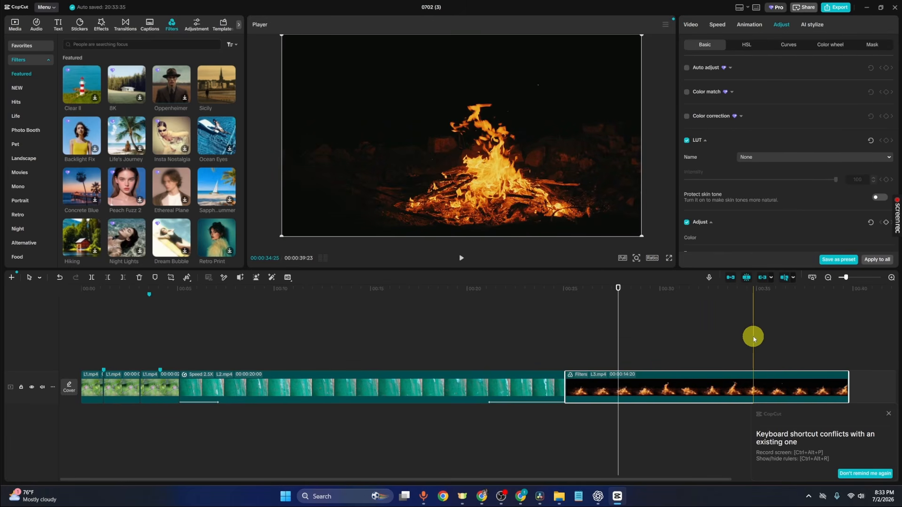
- Preview the song Way Down We Go from the Hits music and place it under the video from the timeline start
{"action": "left_click", "coordinate": [36, 24]}
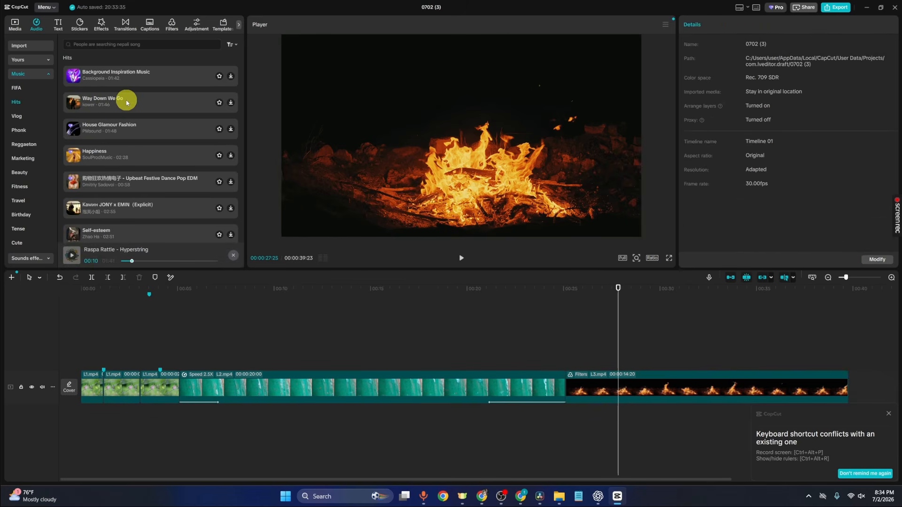
{"action": "left_click", "coordinate": [125, 102]}
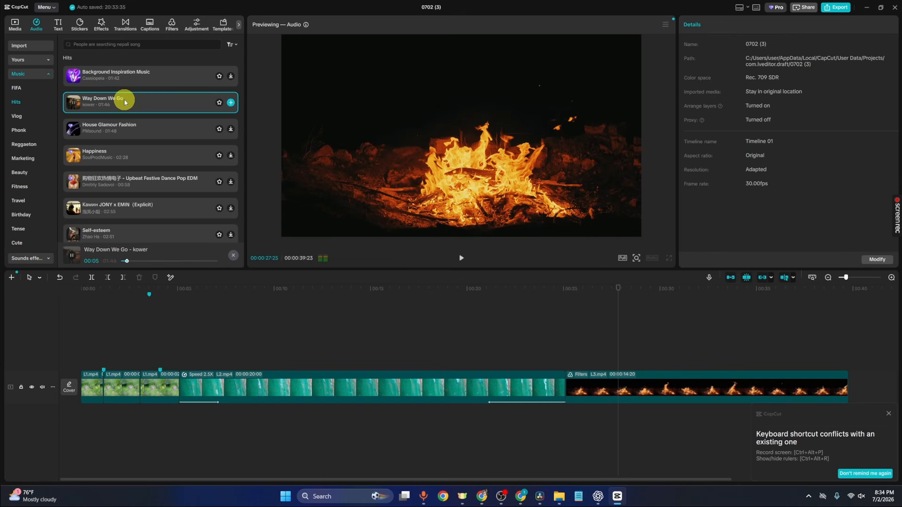
{"action": "left_click_drag", "start_coordinate": [105, 108], "coordinate": [83, 423]}
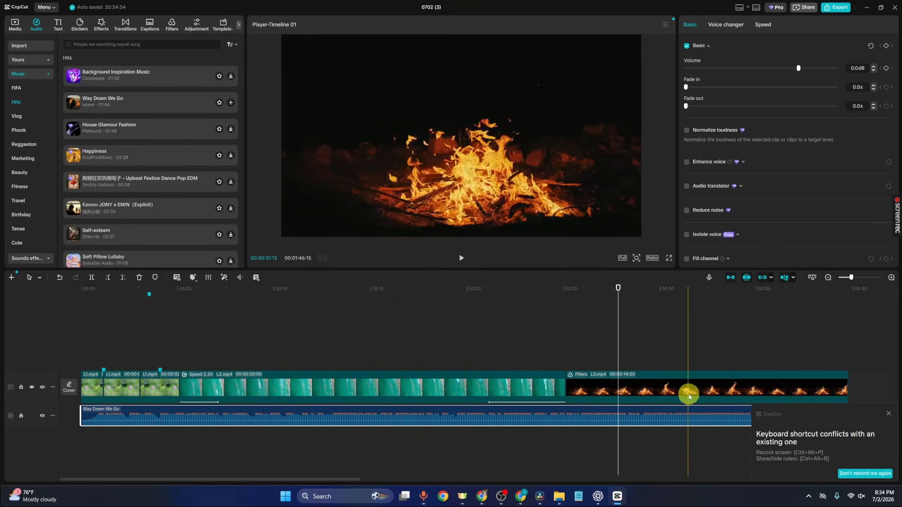
- Trim the Way Down We Go audio so it ends with the last video clip at 00:00:39:23
{"action": "left_click", "coordinate": [888, 414]}
{"action": "left_click_drag", "start_coordinate": [352, 478], "coordinate": [491, 476]}
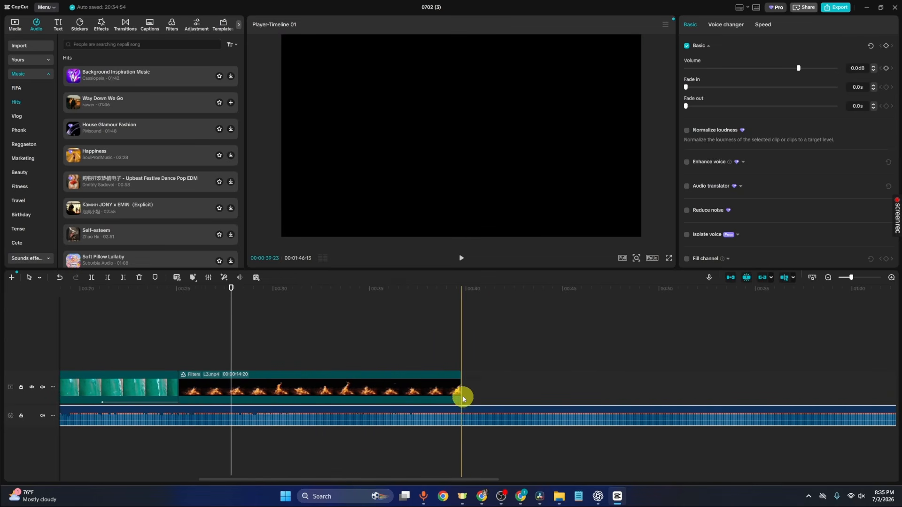
{"action": "left_click_drag", "start_coordinate": [230, 286], "coordinate": [258, 282]}
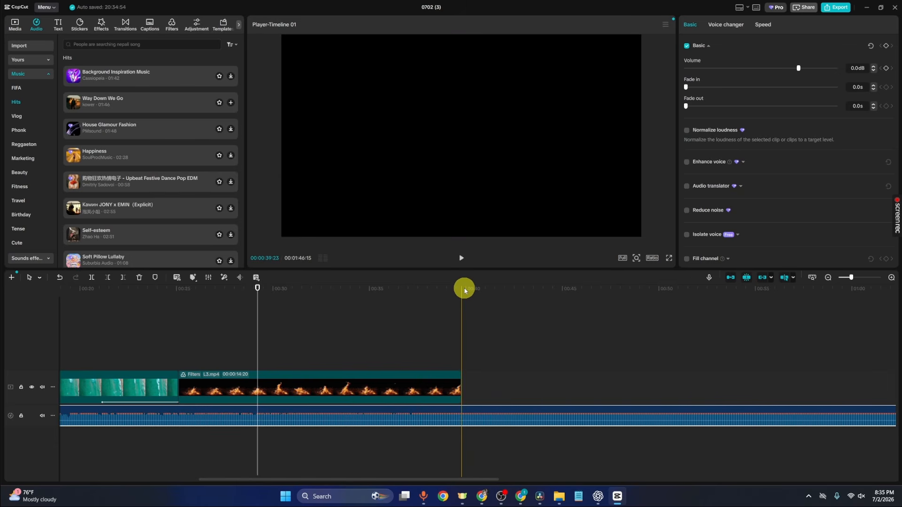
{"action": "left_click", "coordinate": [464, 288]}
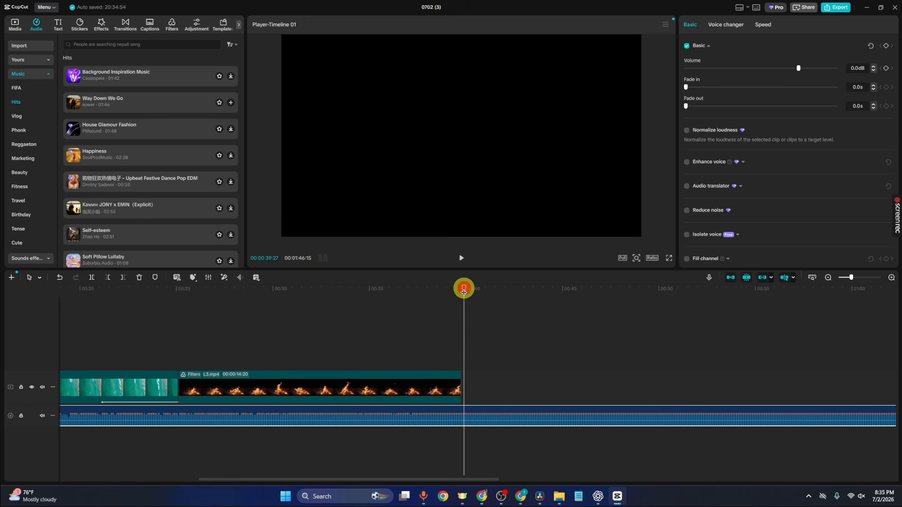
{"action": "left_click_drag", "start_coordinate": [464, 292], "coordinate": [460, 288]}
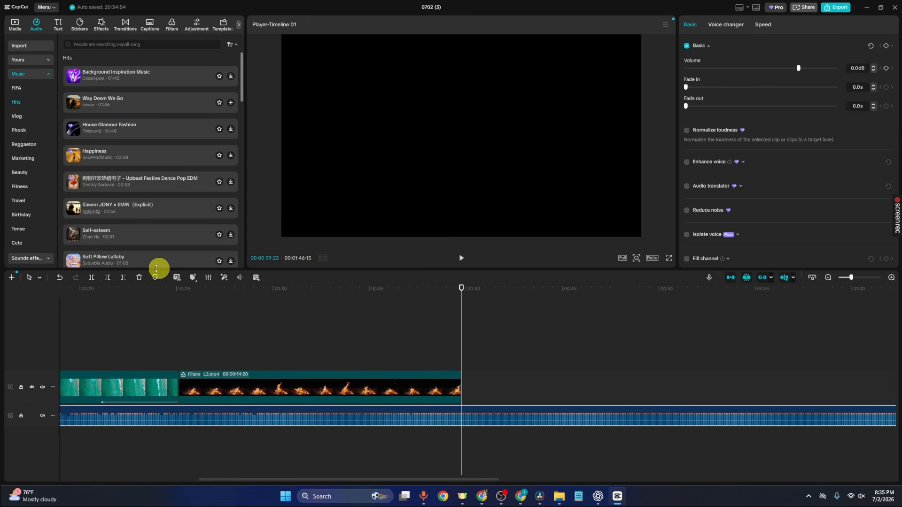
{"action": "left_click", "coordinate": [124, 278]}
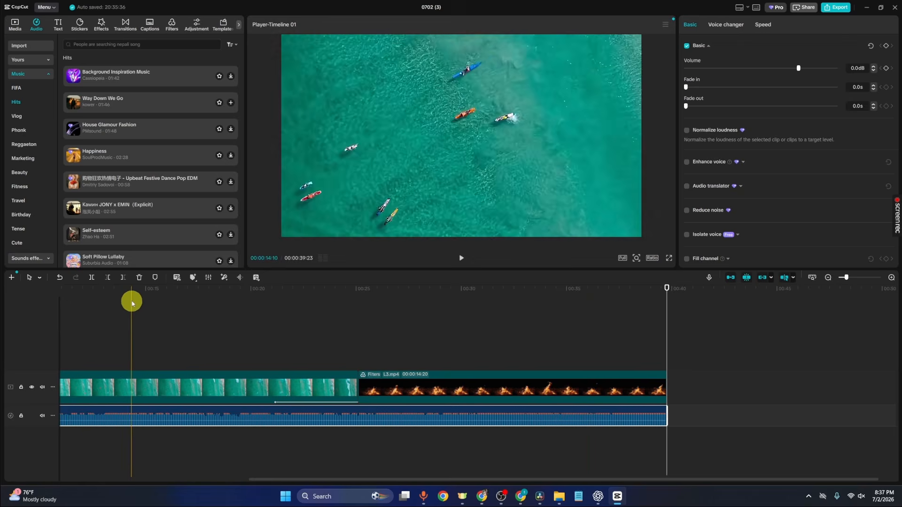
- Give the Way Down We Go audio clip a 2.1 s fade-in and add a fade-out
{"action": "left_click_drag", "start_coordinate": [320, 479], "coordinate": [88, 451]}
{"action": "left_click", "coordinate": [100, 447]}
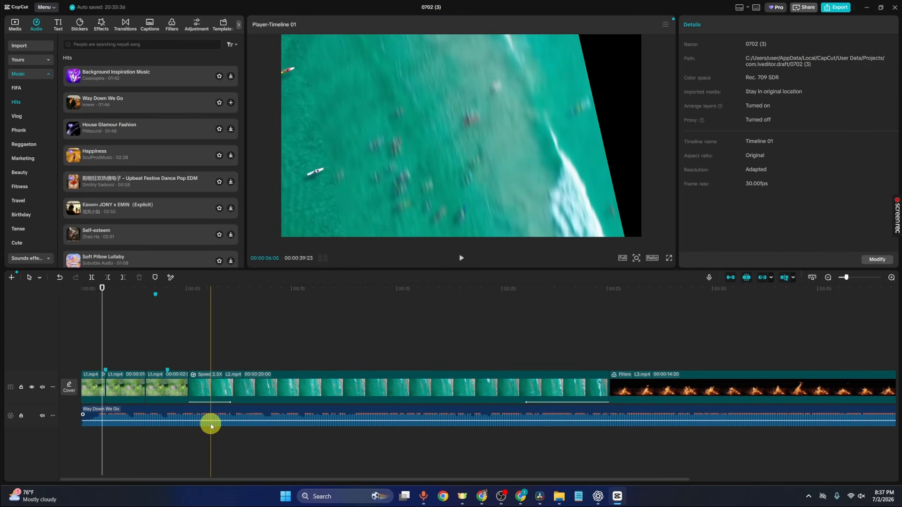
{"action": "left_click", "coordinate": [211, 426]}
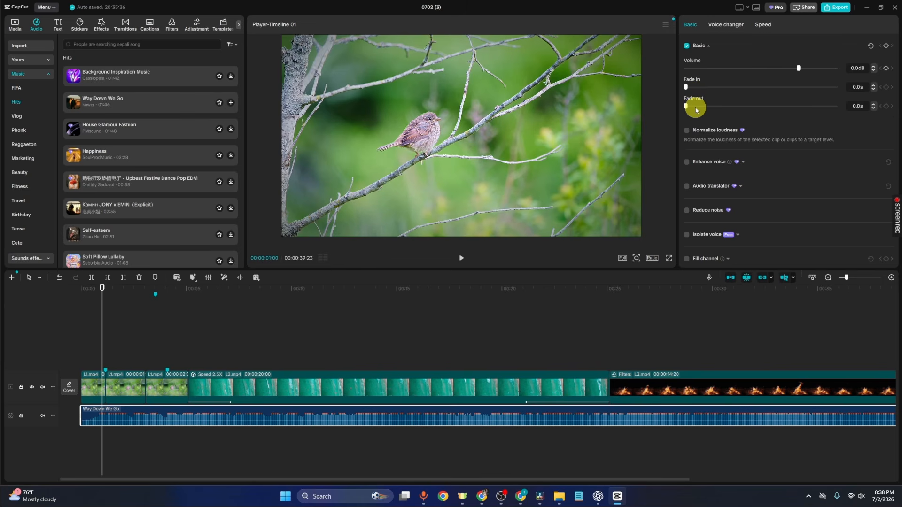
{"action": "left_click_drag", "start_coordinate": [688, 87], "coordinate": [715, 88]}
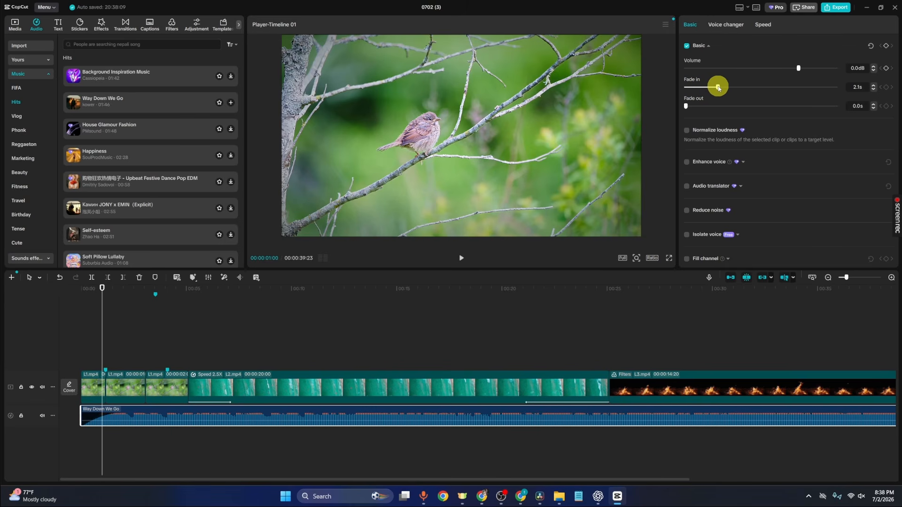
{"action": "left_click_drag", "start_coordinate": [683, 105], "coordinate": [721, 109]}
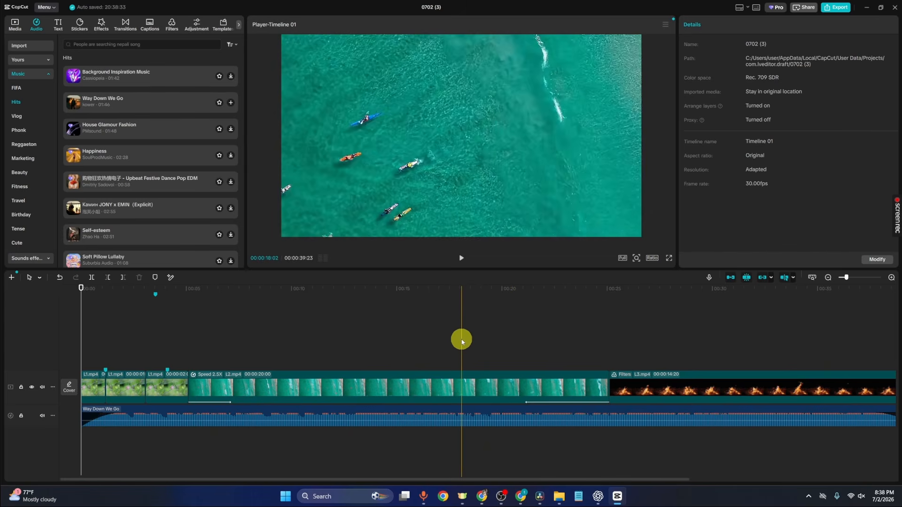
- Add a default text clip at the timeline start and extend it to the end of the L2.mp4 clip
{"action": "left_click", "coordinate": [59, 21]}
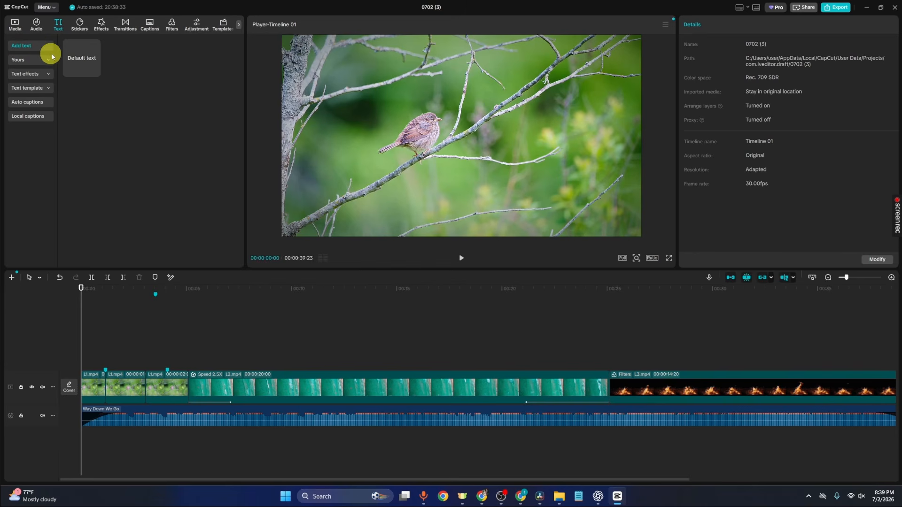
{"action": "left_click", "coordinate": [95, 73]}
{"action": "left_click", "coordinate": [95, 73]}
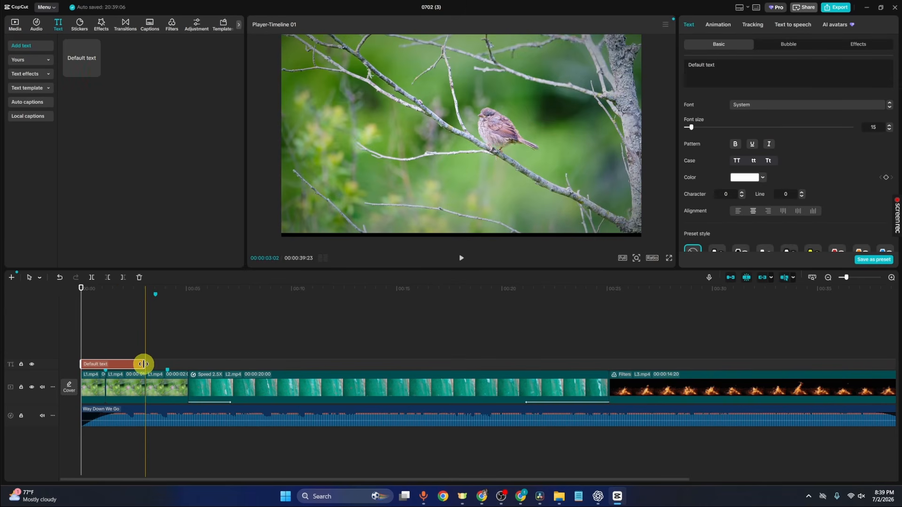
{"action": "left_click_drag", "start_coordinate": [143, 364], "coordinate": [609, 365]}
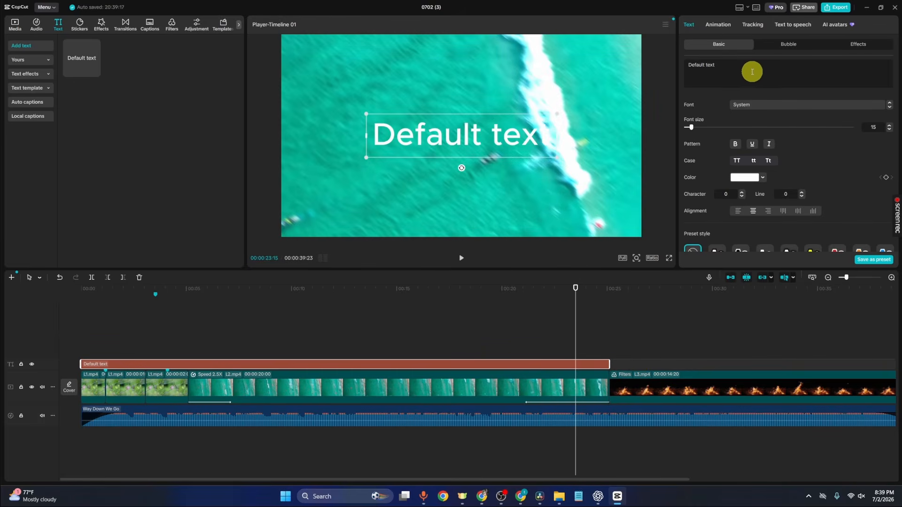
- Replace the default wording of the text clip with "GuideRealm"
{"action": "left_click", "coordinate": [737, 73]}
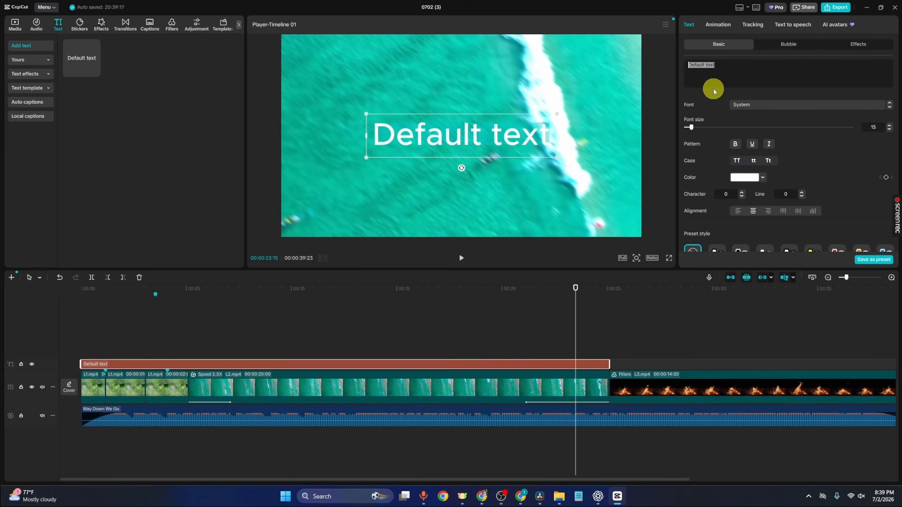
{"action": "key", "text": "BackSpace"}
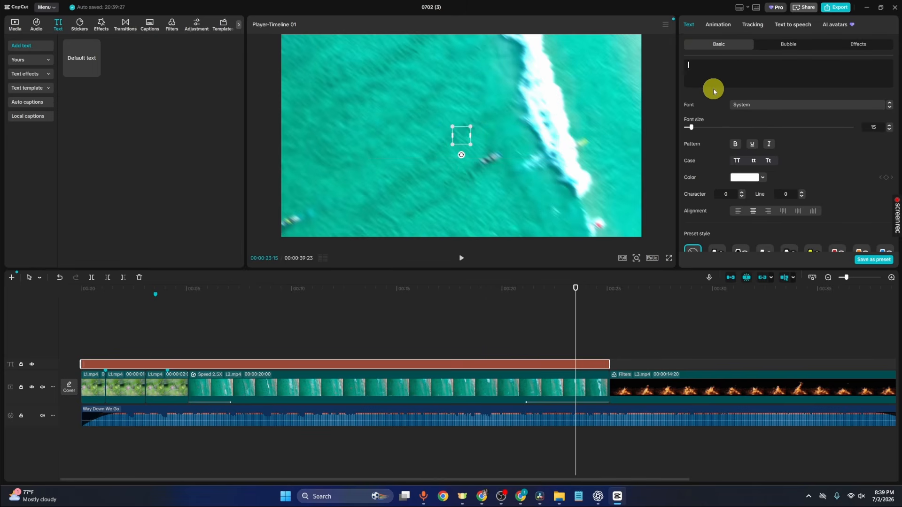
{"action": "type", "text": "Gui"}
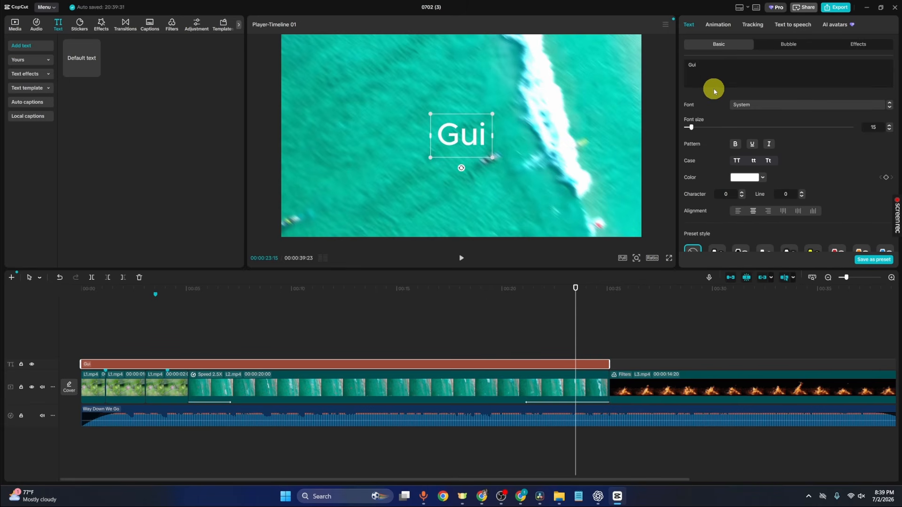
{"action": "type", "text": "drealm"}
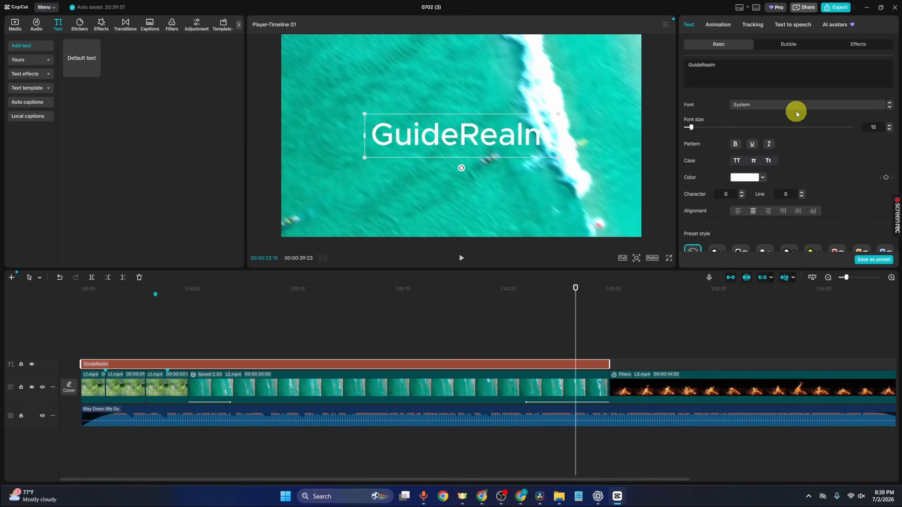
- Set the GuideRealm text in the SpeedLines font with bold, underline and italic
{"action": "left_click", "coordinate": [796, 107]}
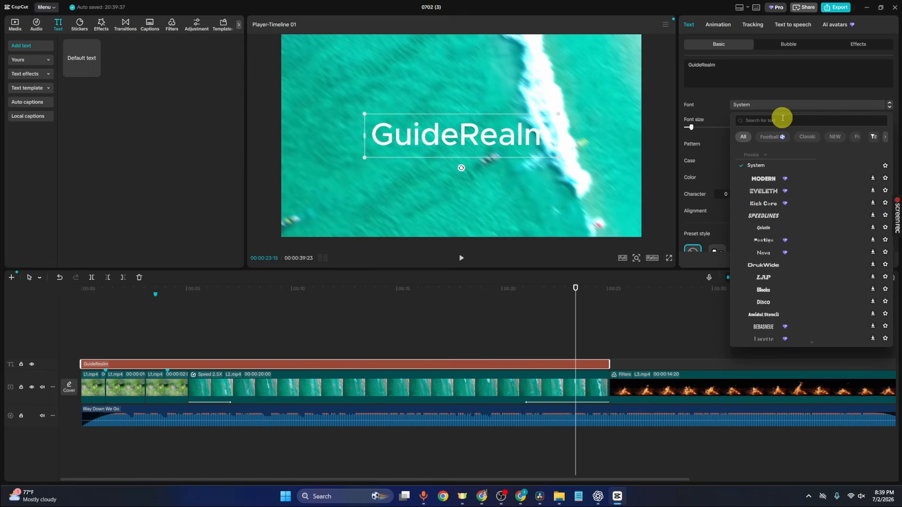
{"action": "left_click", "coordinate": [781, 216]}
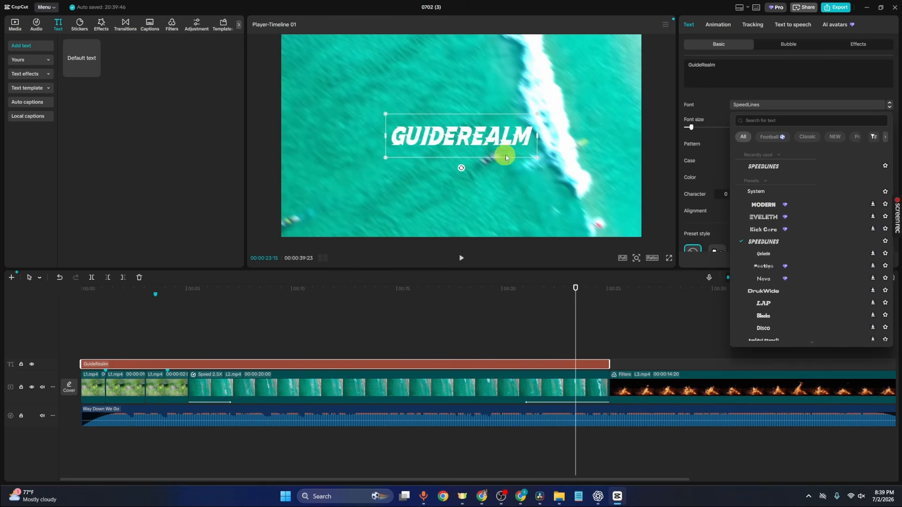
{"action": "left_click", "coordinate": [716, 140]}
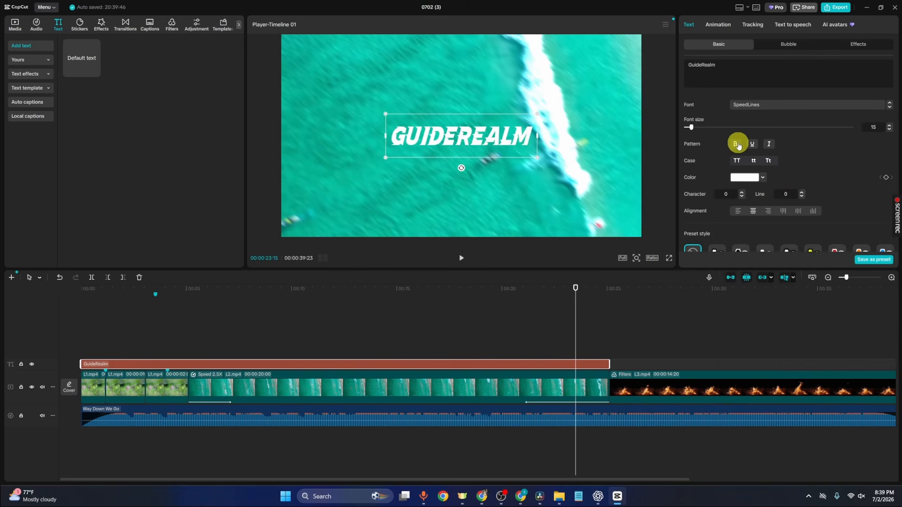
{"action": "left_click", "coordinate": [736, 144]}
{"action": "left_click", "coordinate": [752, 144]}
{"action": "left_click", "coordinate": [769, 144]}
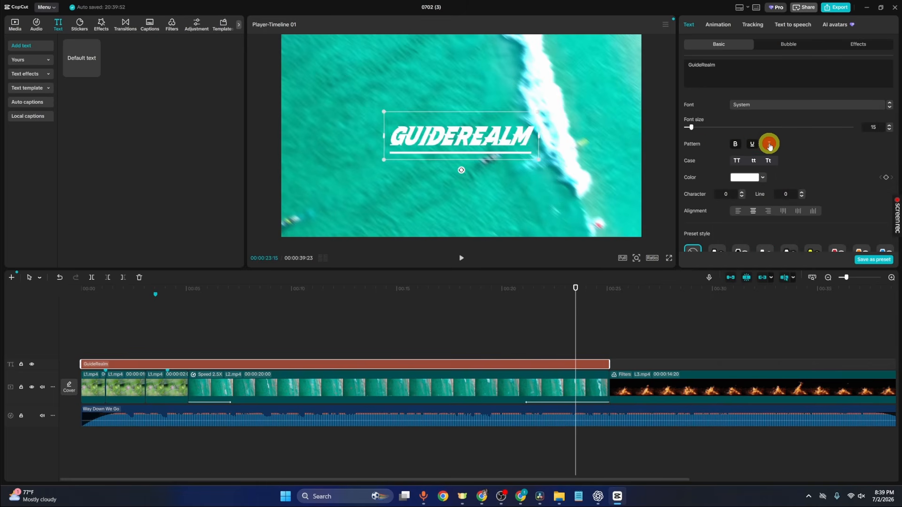
- Recolor the GuideRealm text red with hex EC1D1D
{"action": "left_click", "coordinate": [749, 178]}
{"action": "left_click_drag", "start_coordinate": [744, 216], "coordinate": [765, 199]}
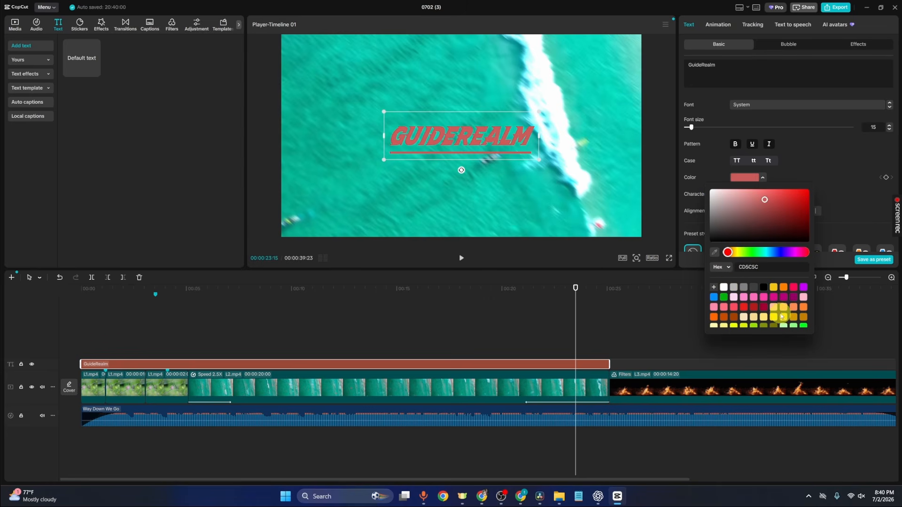
{"action": "left_click", "coordinate": [745, 306]}
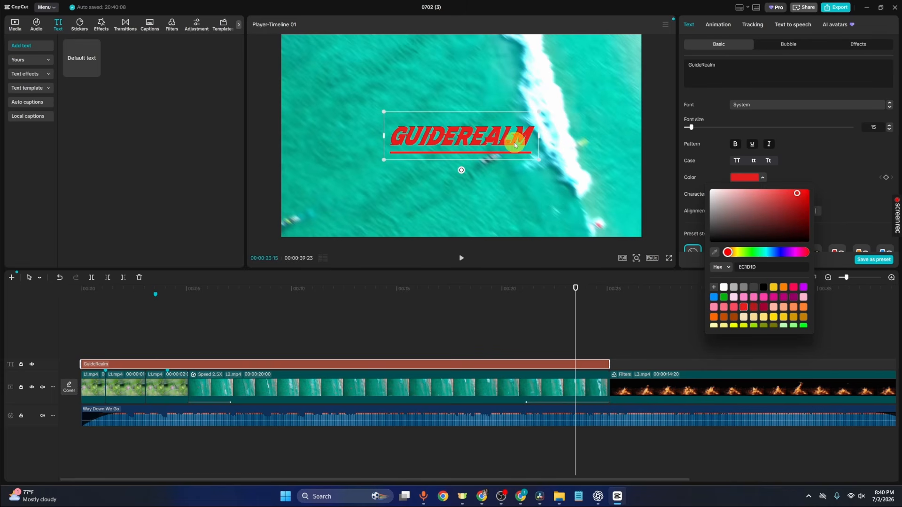
- Move the GuideRealm text to about X -446, Y 221 and apply the preset style with white letters on purple
{"action": "mouse_move", "coordinate": [508, 136]}
{"action": "left_mouse_down"}
{"action": "mouse_move", "coordinate": [449, 118]}
{"action": "mouse_move", "coordinate": [494, 146]}
{"action": "mouse_move", "coordinate": [449, 128]}
{"action": "mouse_move", "coordinate": [479, 130]}
{"action": "mouse_move", "coordinate": [467, 118]}
{"action": "mouse_move", "coordinate": [485, 133]}
{"action": "mouse_move", "coordinate": [439, 113]}
{"action": "mouse_move", "coordinate": [521, 153]}
{"action": "mouse_move", "coordinate": [461, 115]}
{"action": "mouse_move", "coordinate": [500, 146]}
{"action": "left_mouse_up"}
{"action": "scroll", "coordinate": [772, 219], "scroll_direction": "down", "scroll_amount": 2}
{"action": "left_click", "coordinate": [788, 217]}
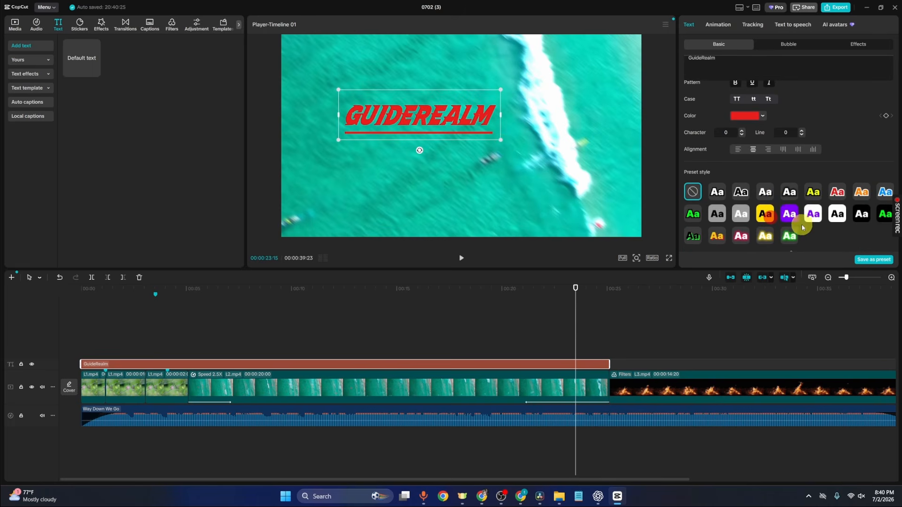
{"action": "left_click", "coordinate": [789, 213]}
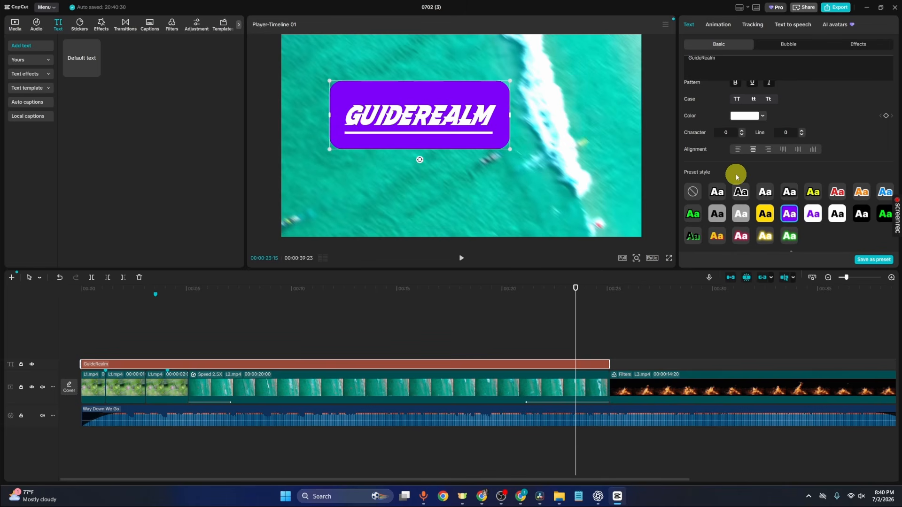
- Scale the GuideRealm text to 112% and keep its blend opacity at 100%
{"action": "scroll", "coordinate": [746, 188], "scroll_direction": "down", "scroll_amount": 2}
{"action": "scroll", "coordinate": [743, 194], "scroll_direction": "down", "scroll_amount": 1}
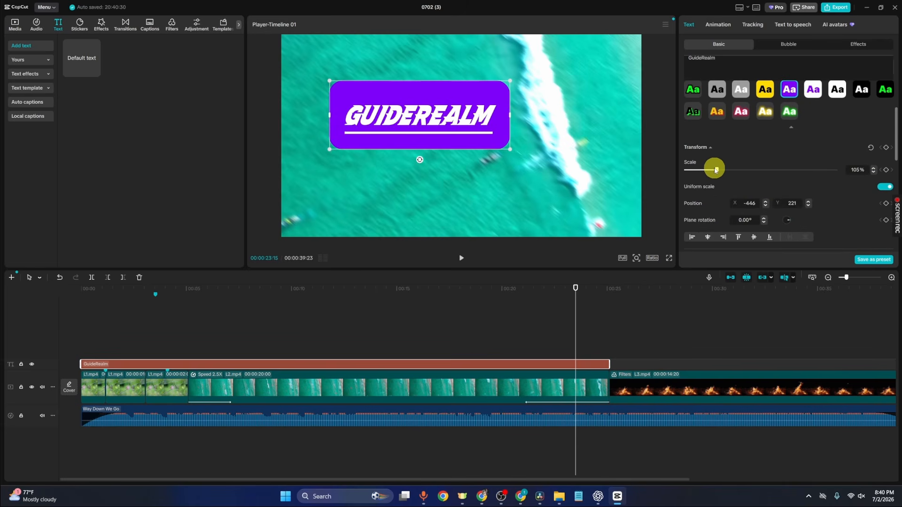
{"action": "mouse_move", "coordinate": [717, 170]}
{"action": "left_mouse_down"}
{"action": "mouse_move", "coordinate": [727, 171]}
{"action": "mouse_move", "coordinate": [719, 172]}
{"action": "left_mouse_up"}
{"action": "scroll", "coordinate": [741, 195], "scroll_direction": "down", "scroll_amount": 1}
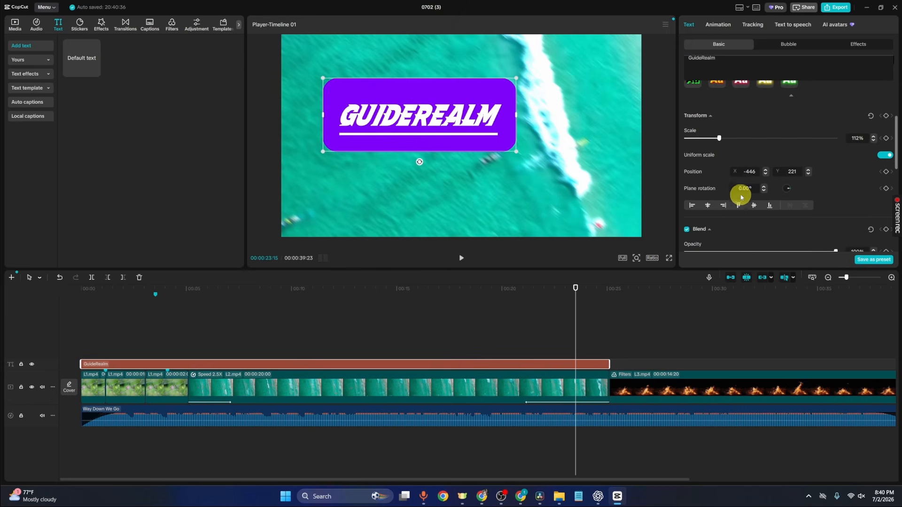
{"action": "scroll", "coordinate": [704, 158], "scroll_direction": "down", "scroll_amount": 1}
{"action": "mouse_move", "coordinate": [836, 223]}
{"action": "left_mouse_down"}
{"action": "mouse_move", "coordinate": [847, 227]}
{"action": "mouse_move", "coordinate": [670, 206]}
{"action": "mouse_move", "coordinate": [817, 226]}
{"action": "mouse_move", "coordinate": [841, 237]}
{"action": "left_mouse_up"}
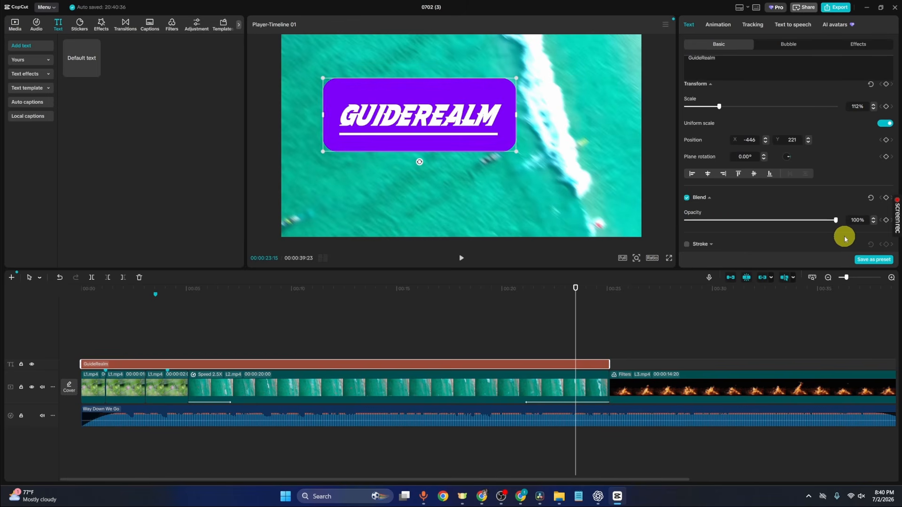
- Shrink the GuideRealm text with its purple background to about half its size in the preview
{"action": "scroll", "coordinate": [797, 191], "scroll_direction": "down", "scroll_amount": 4}
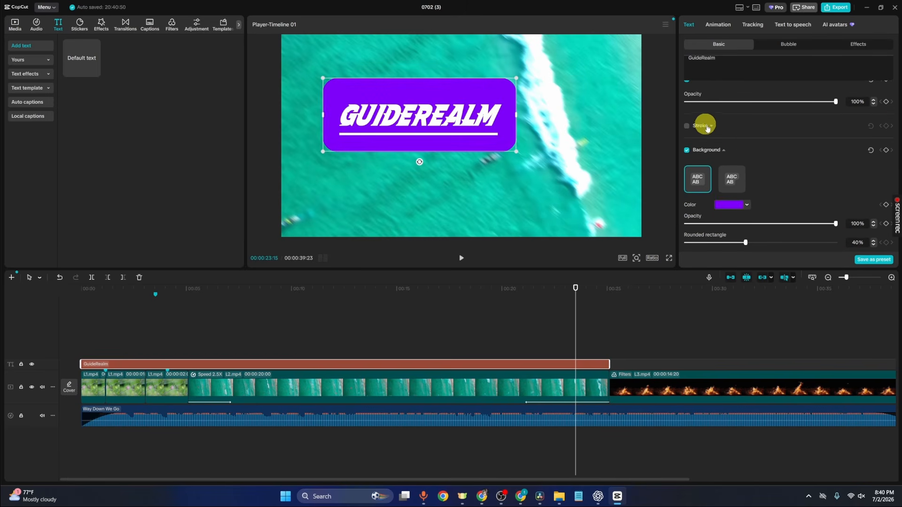
{"action": "scroll", "coordinate": [770, 178], "scroll_direction": "down", "scroll_amount": 2}
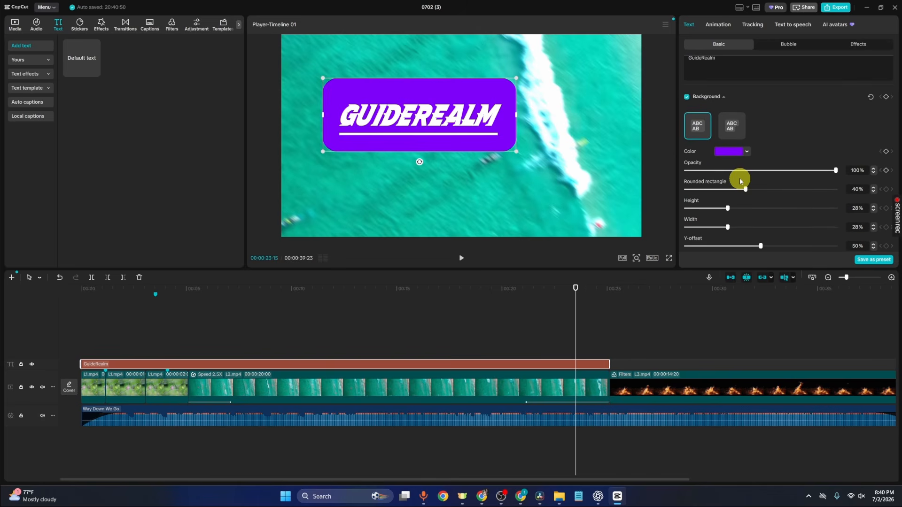
{"action": "left_click_drag", "start_coordinate": [518, 152], "coordinate": [471, 134]}
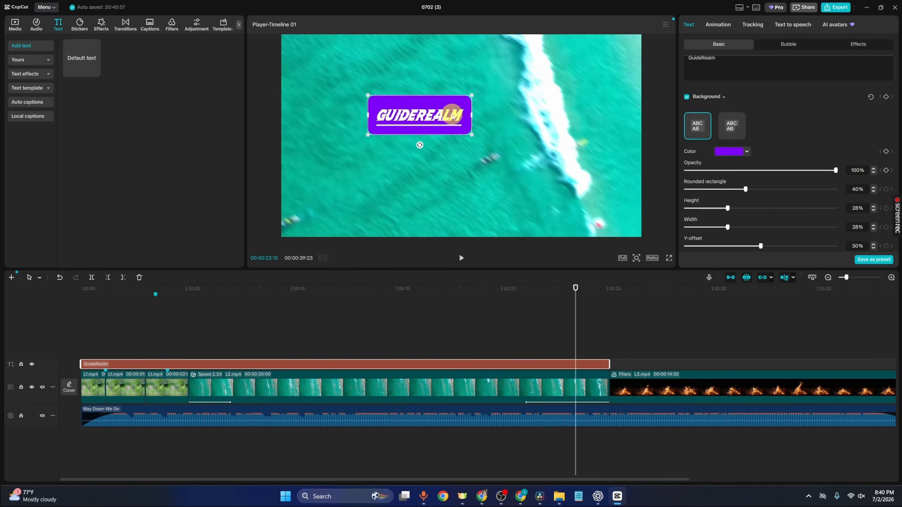
- Apply the Glitter Rush in animation and the Pop Down out animation to the GuideRealm text
{"action": "left_click", "coordinate": [715, 26]}
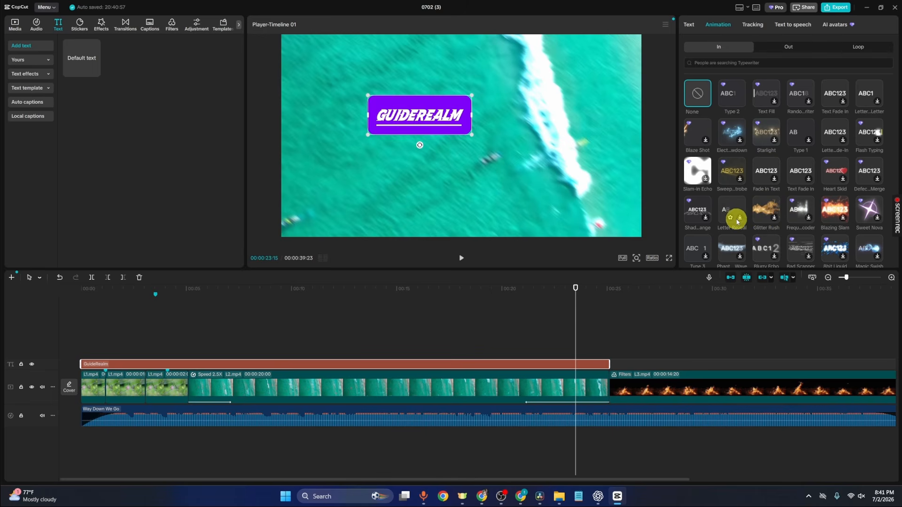
{"action": "left_click", "coordinate": [767, 209]}
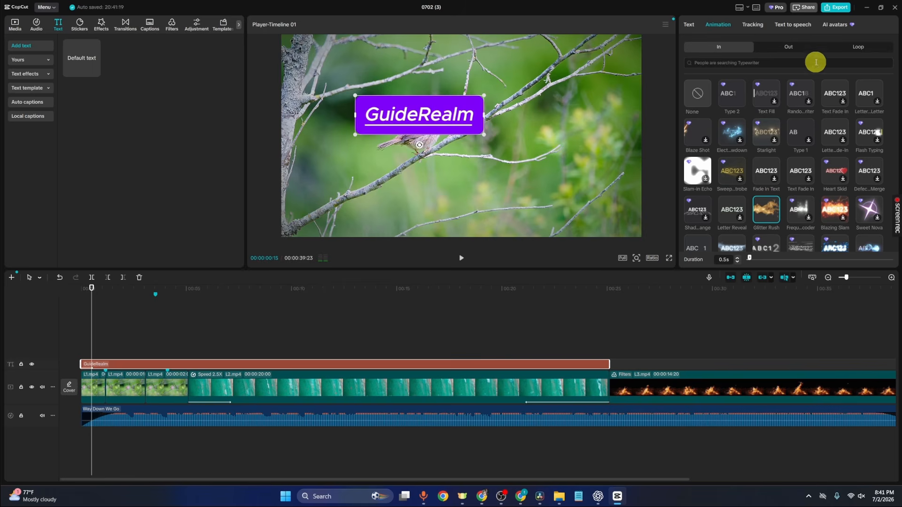
{"action": "left_click", "coordinate": [797, 49]}
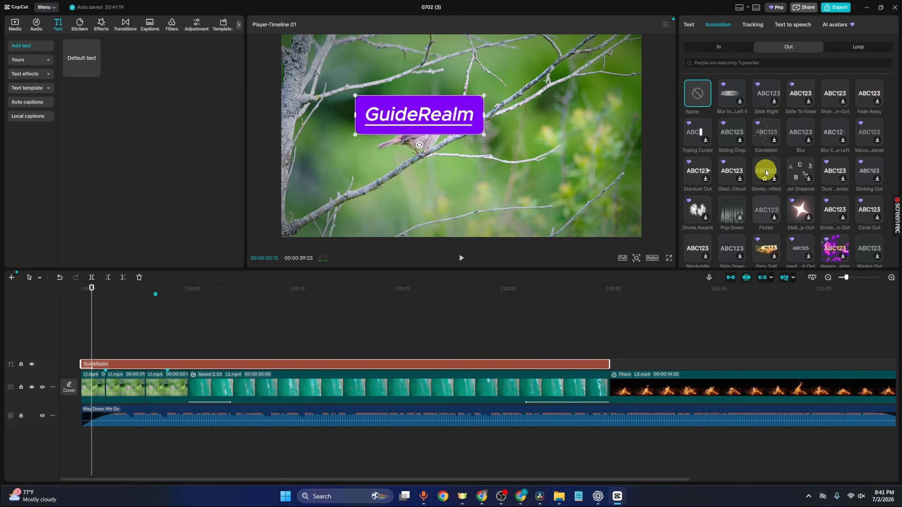
{"action": "left_click", "coordinate": [732, 211]}
{"action": "left_click", "coordinate": [599, 288]}
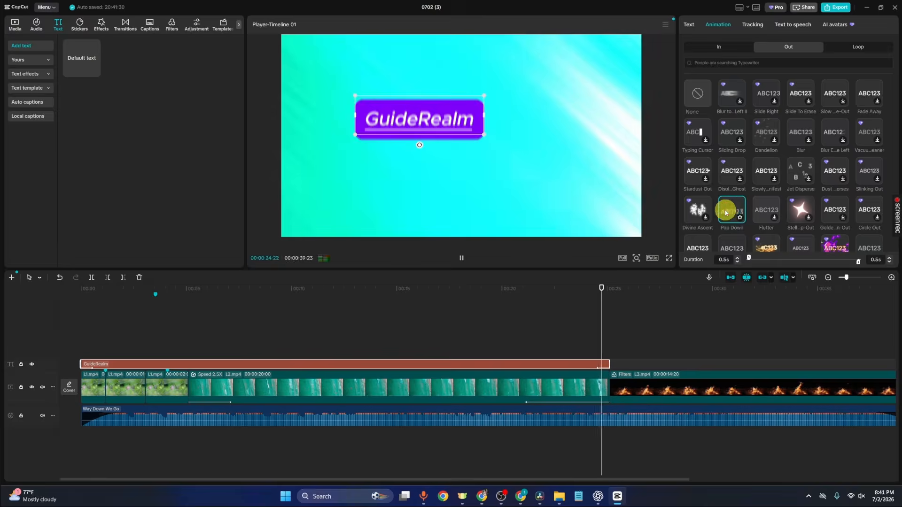
{"action": "left_click", "coordinate": [593, 310]}
{"action": "key", "text": "space"}
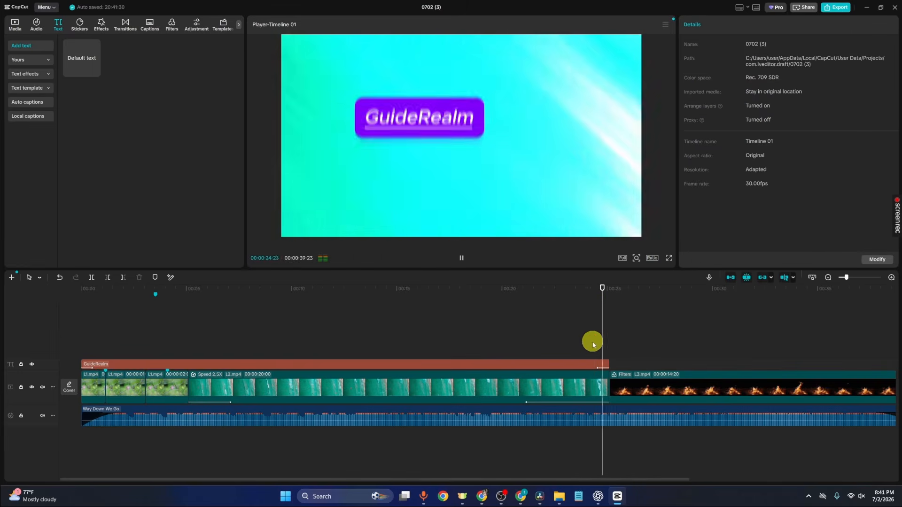
- Add the Wave loop animation to the GuideRealm text and move the text to the upper right of the video frame
{"action": "left_click", "coordinate": [590, 364]}
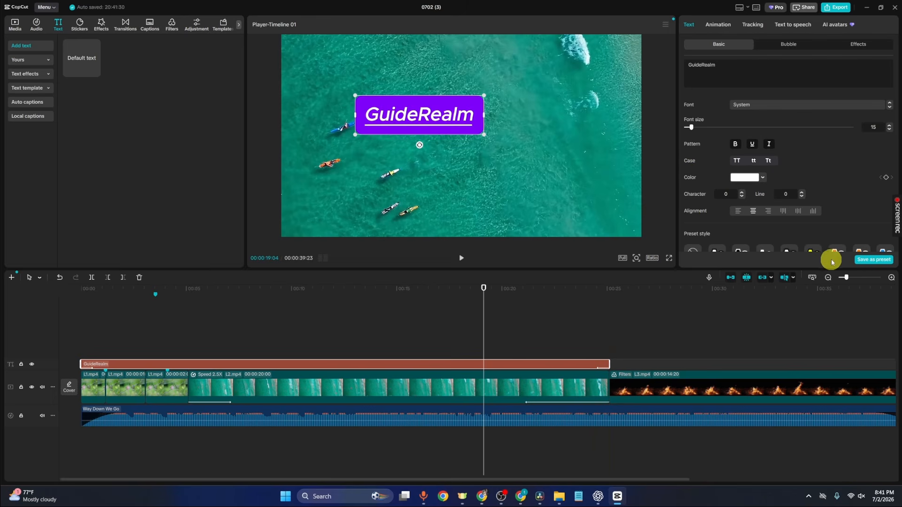
{"action": "left_click", "coordinate": [717, 24]}
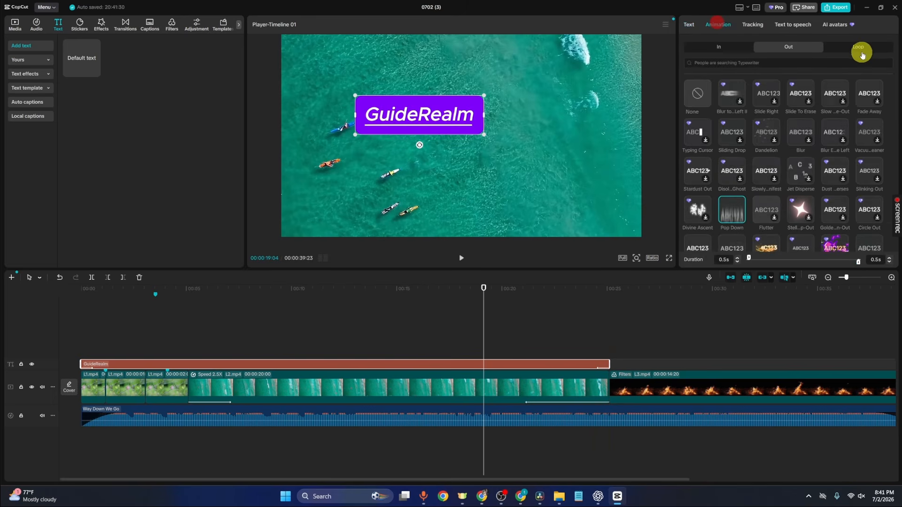
{"action": "left_click", "coordinate": [858, 47]}
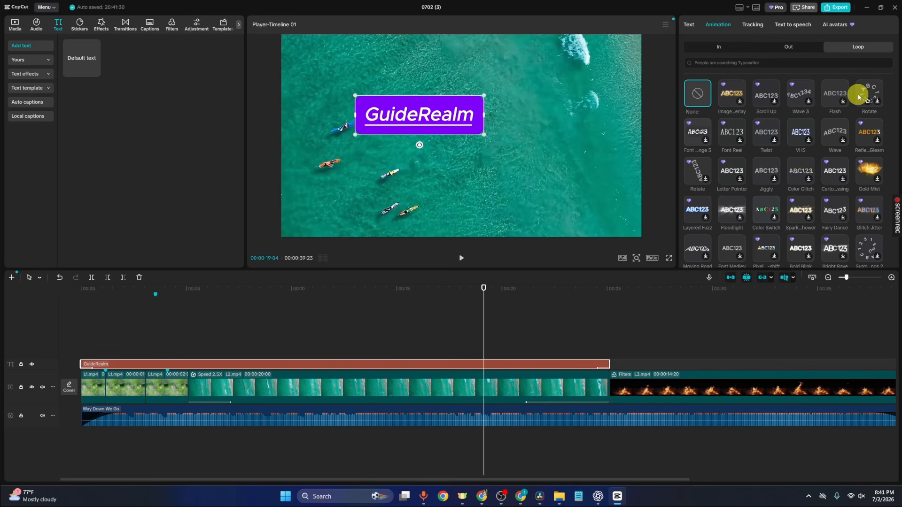
{"action": "left_click", "coordinate": [833, 132]}
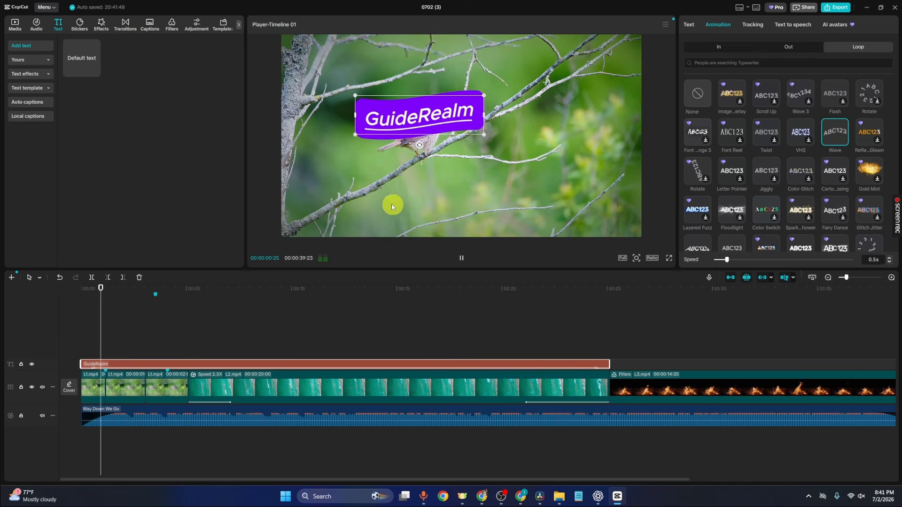
{"action": "left_click_drag", "start_coordinate": [429, 132], "coordinate": [531, 87]}
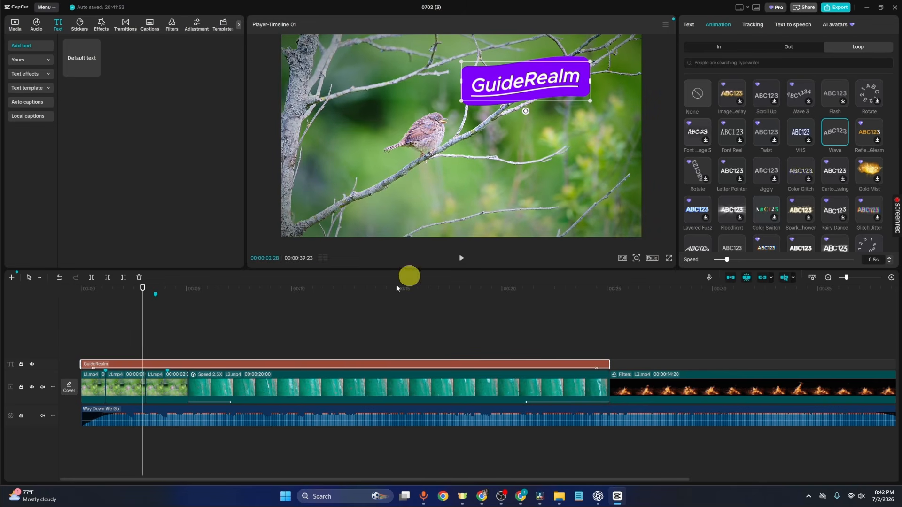
{"action": "left_click", "coordinate": [352, 353]}
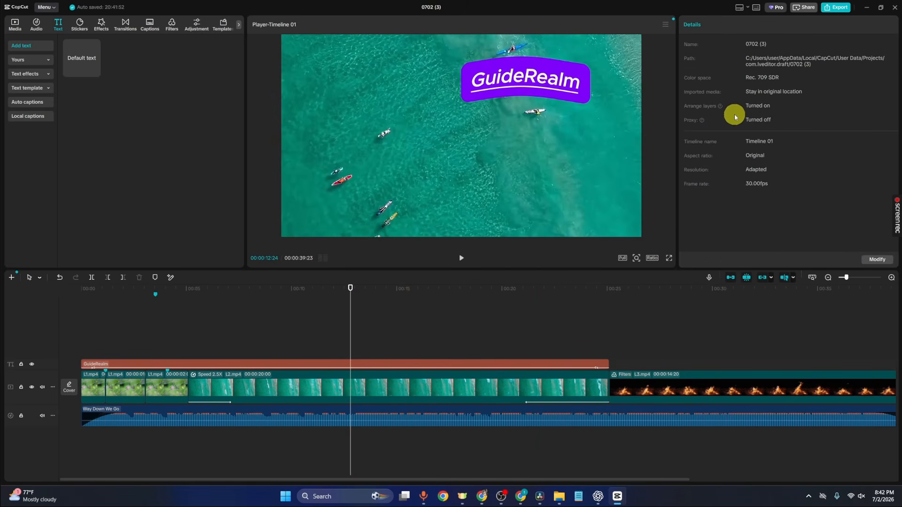
- Open the export settings for the project and name the exported video GuideRealm
{"action": "left_click", "coordinate": [837, 8]}
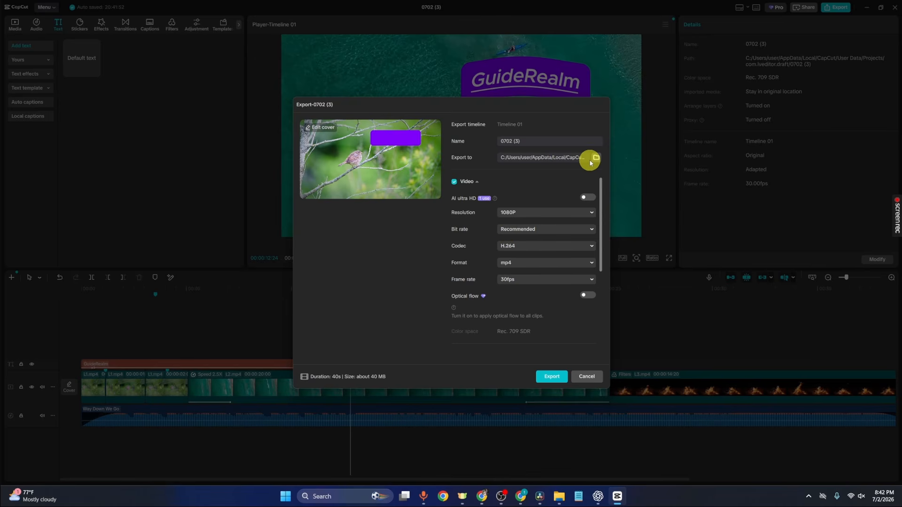
{"action": "left_click", "coordinate": [528, 142]}
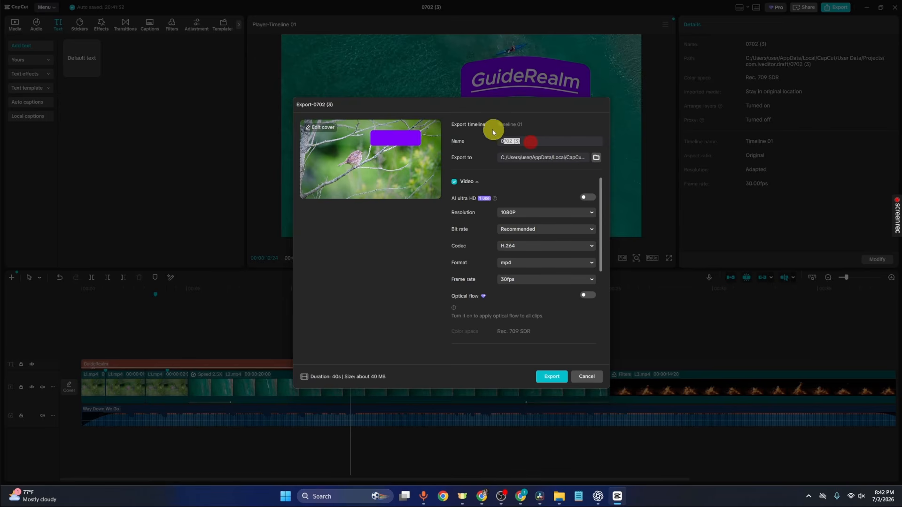
{"action": "key", "text": "BackSpace"}
{"action": "type", "text": "GuideRealm"}
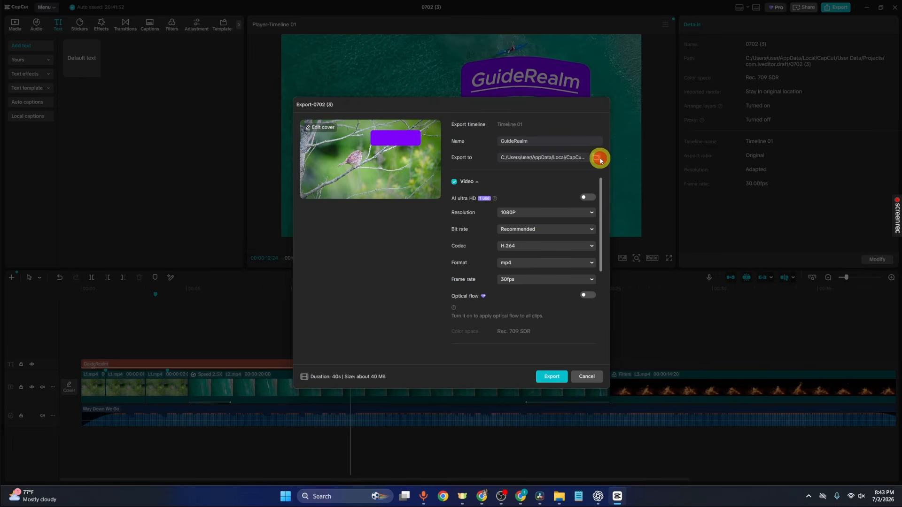
- Set the export destination to the Captures folder inside Videos
{"action": "left_click", "coordinate": [599, 159]}
{"action": "left_click", "coordinate": [336, 269]}
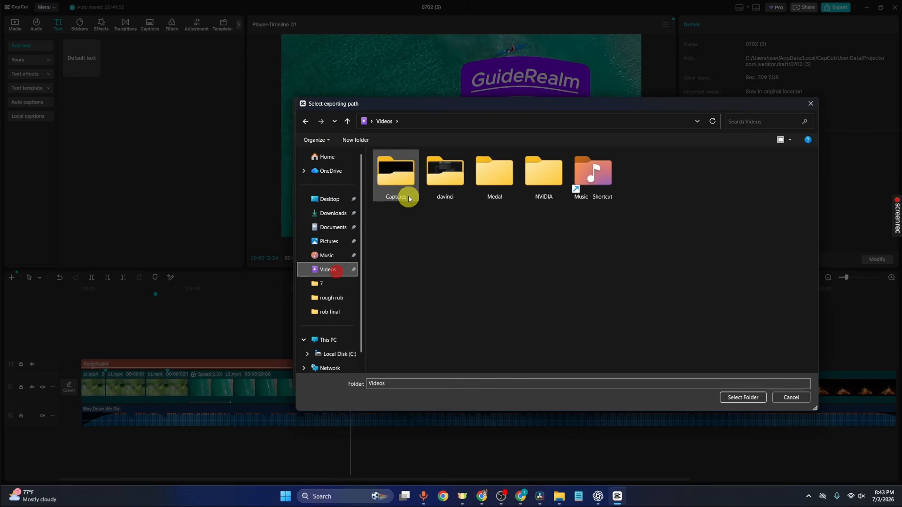
{"action": "double_click", "coordinate": [404, 188]}
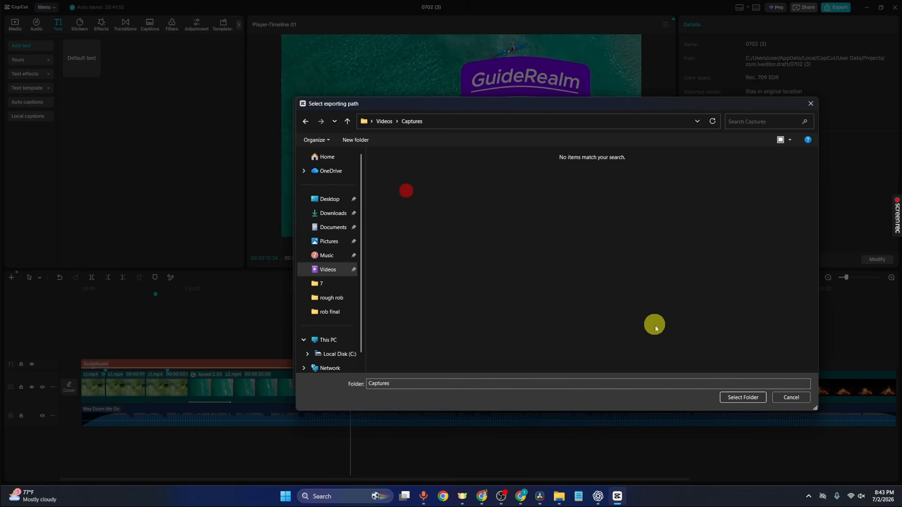
{"action": "left_click", "coordinate": [753, 398]}
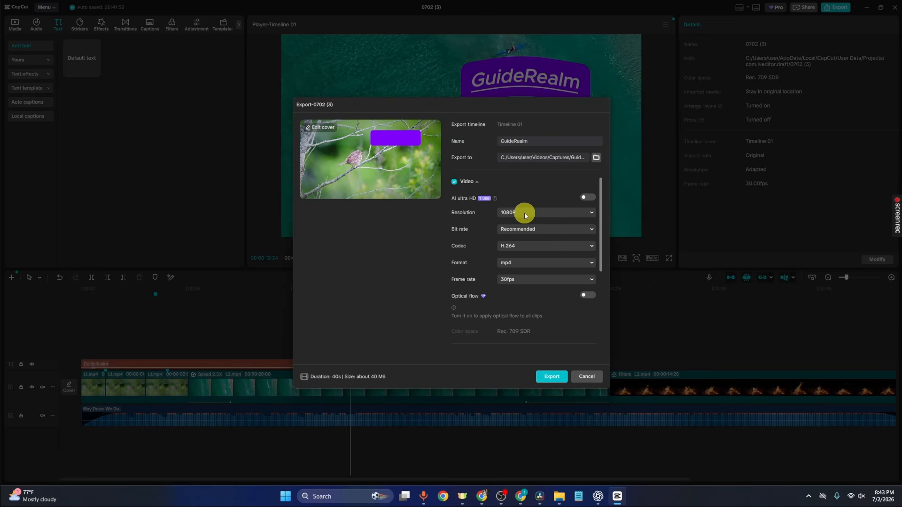
- Keep the export resolution at 1080P and include a separate MP3 audio export
{"action": "left_click", "coordinate": [524, 212]}
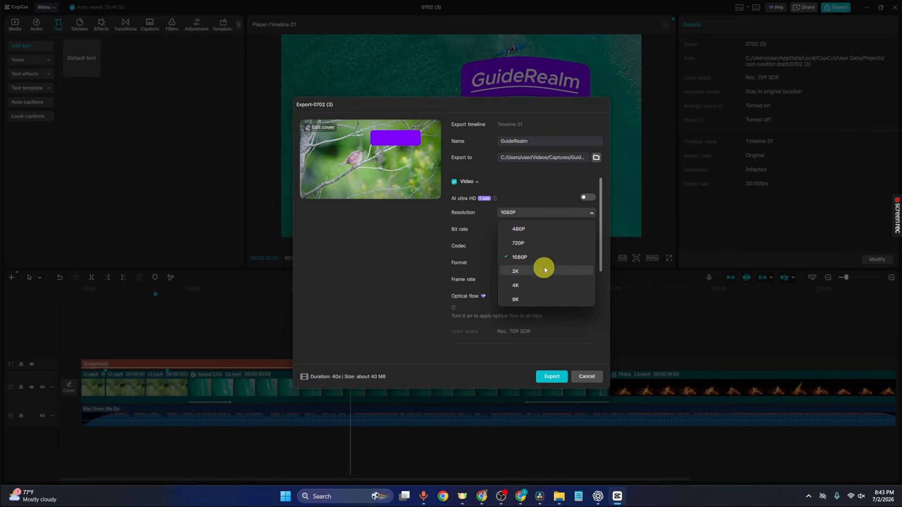
{"action": "left_click", "coordinate": [526, 257]}
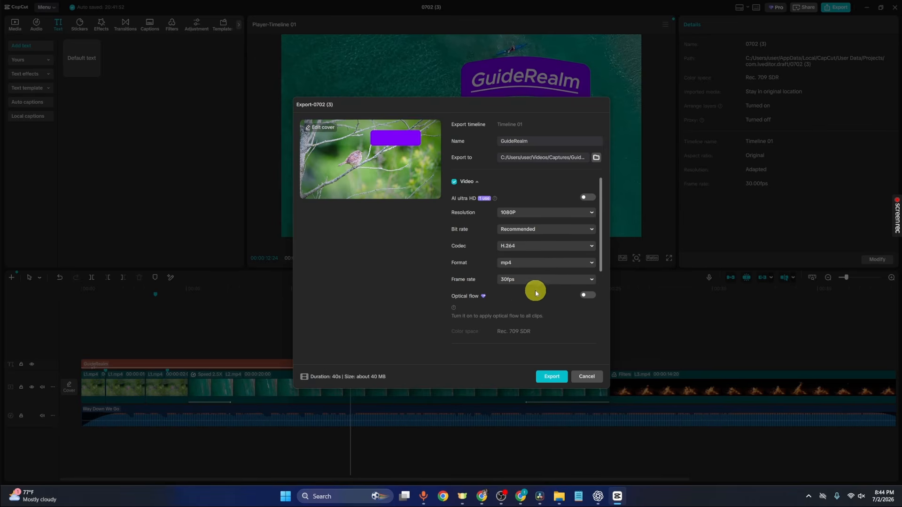
{"action": "scroll", "coordinate": [533, 291], "scroll_direction": "down", "scroll_amount": 5}
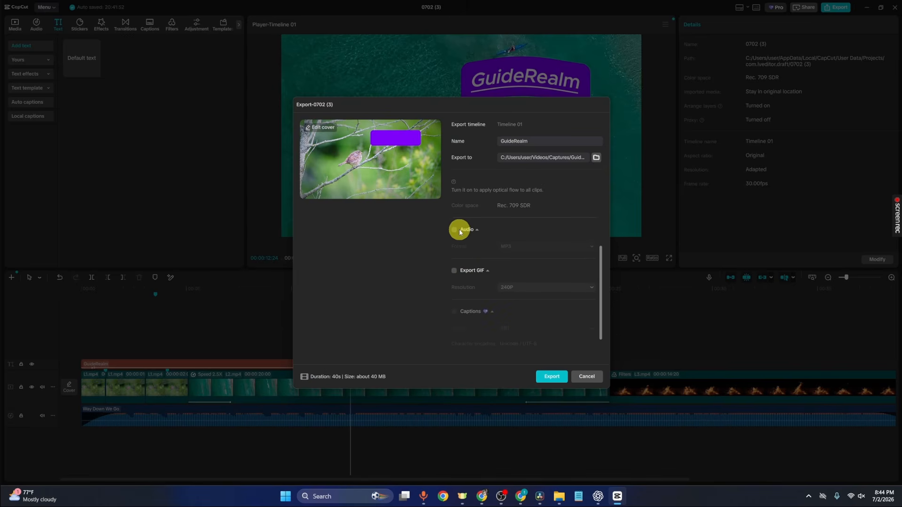
{"action": "left_click", "coordinate": [455, 229]}
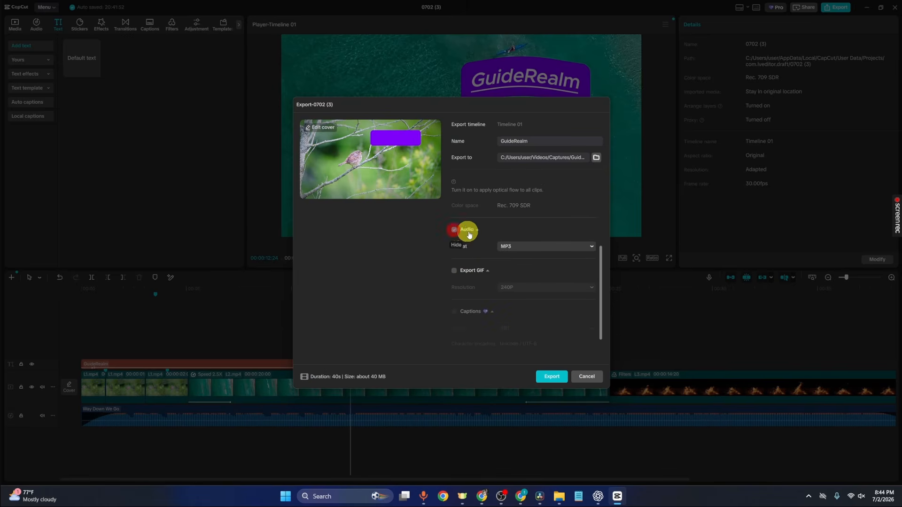
{"action": "scroll", "coordinate": [498, 270], "scroll_direction": "up", "scroll_amount": 2}
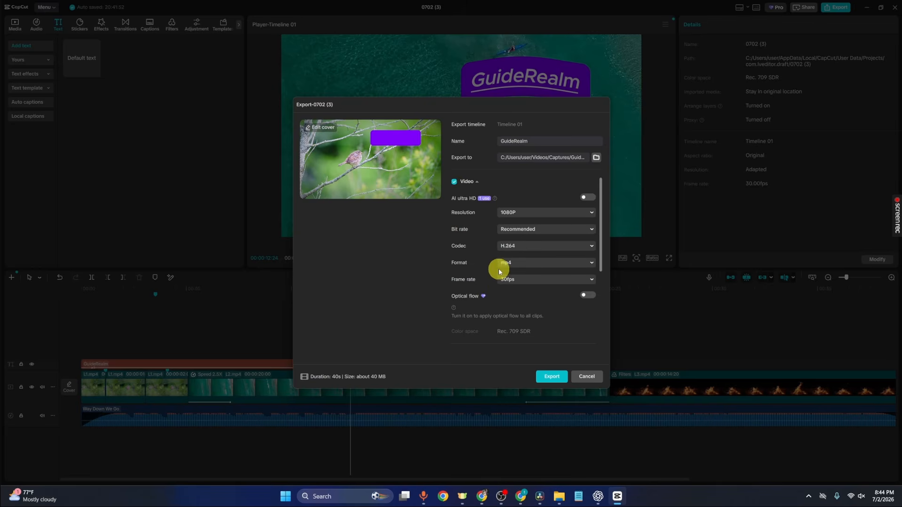
{"action": "left_click", "coordinate": [454, 181]}
{"action": "scroll", "coordinate": [475, 292], "scroll_direction": "down", "scroll_amount": 2}
{"action": "scroll", "coordinate": [456, 263], "scroll_direction": "up", "scroll_amount": 4}
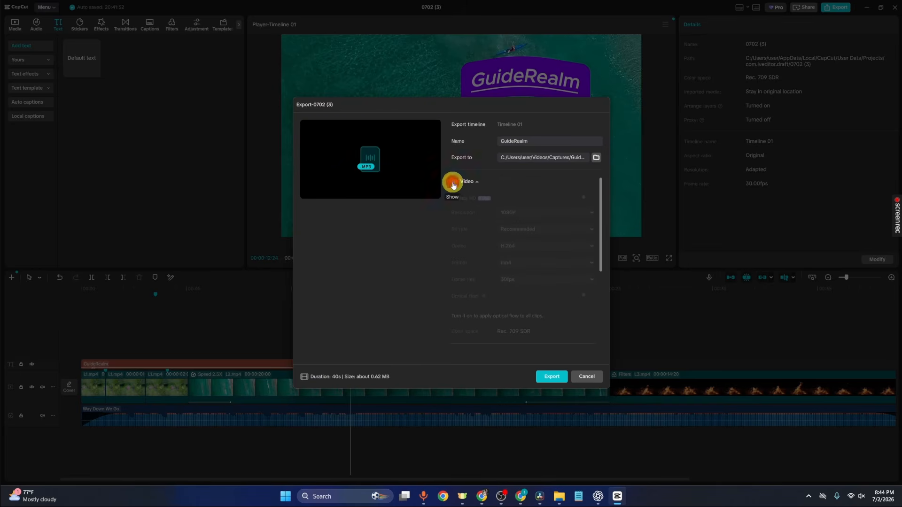
{"action": "left_click", "coordinate": [454, 181]}
- Include a GIF in the export, keeping its resolution at 240P
{"action": "scroll", "coordinate": [483, 287], "scroll_direction": "down", "scroll_amount": 3}
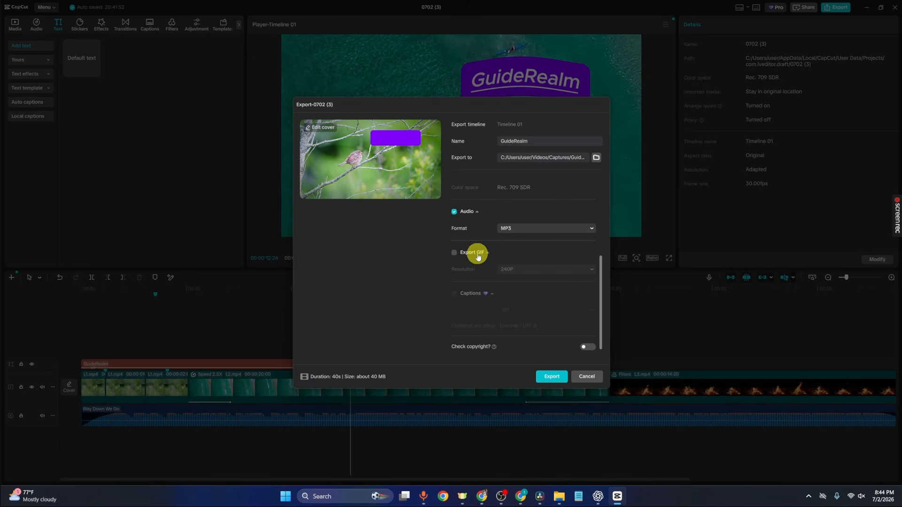
{"action": "left_click", "coordinate": [454, 254]}
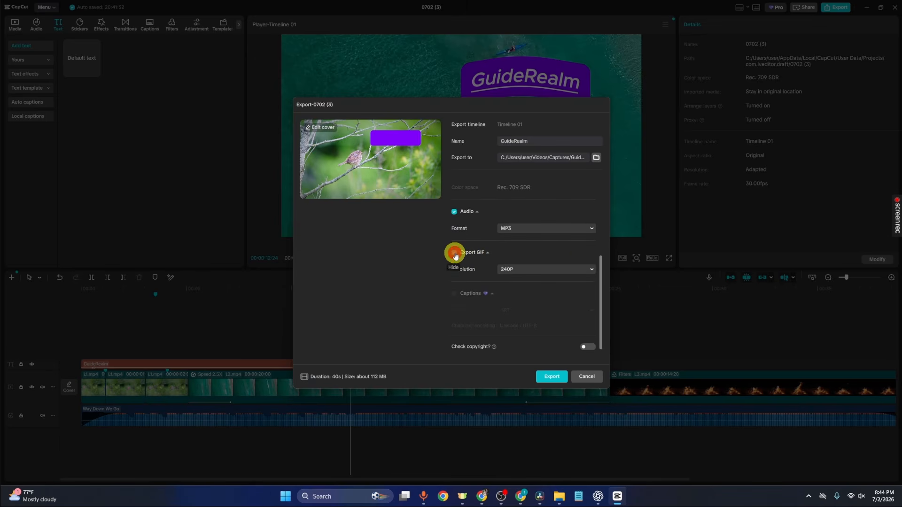
{"action": "left_click", "coordinate": [552, 271]}
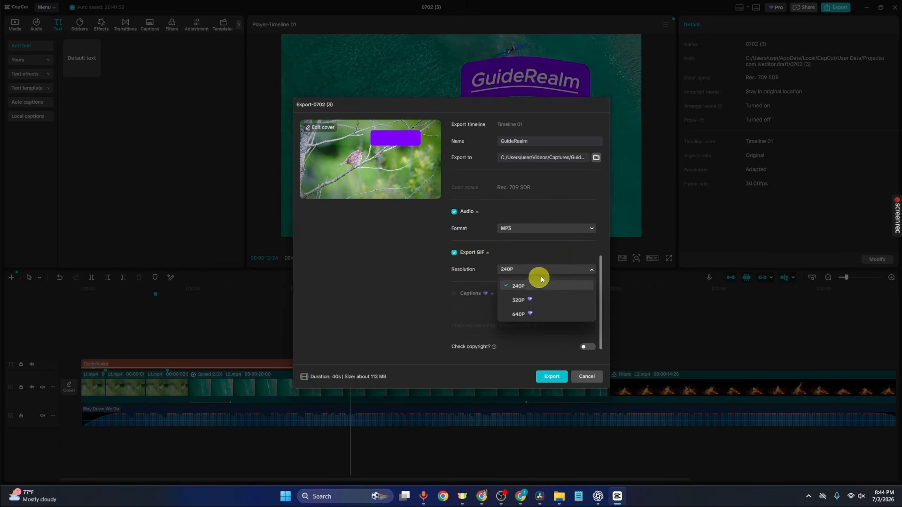
{"action": "left_click", "coordinate": [545, 254]}
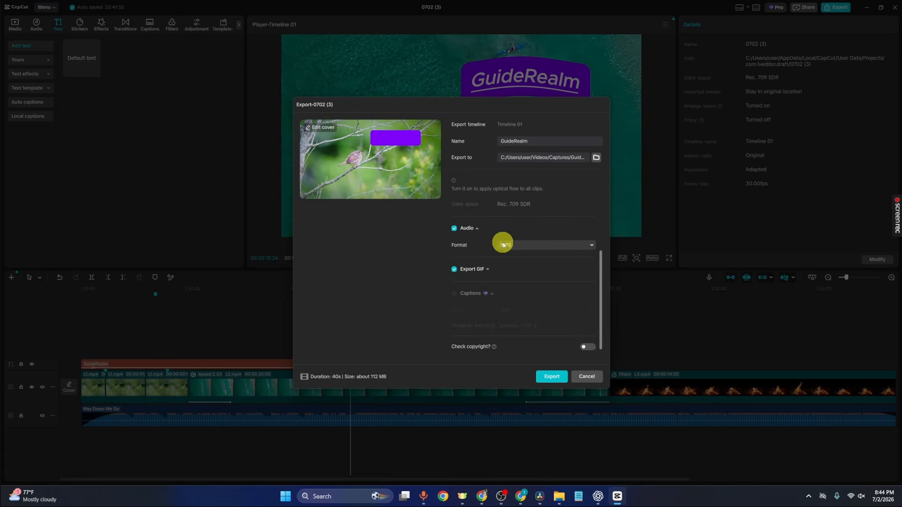
- Keep MP3 as the audio export format and start exporting the project
{"action": "left_click", "coordinate": [538, 247]}
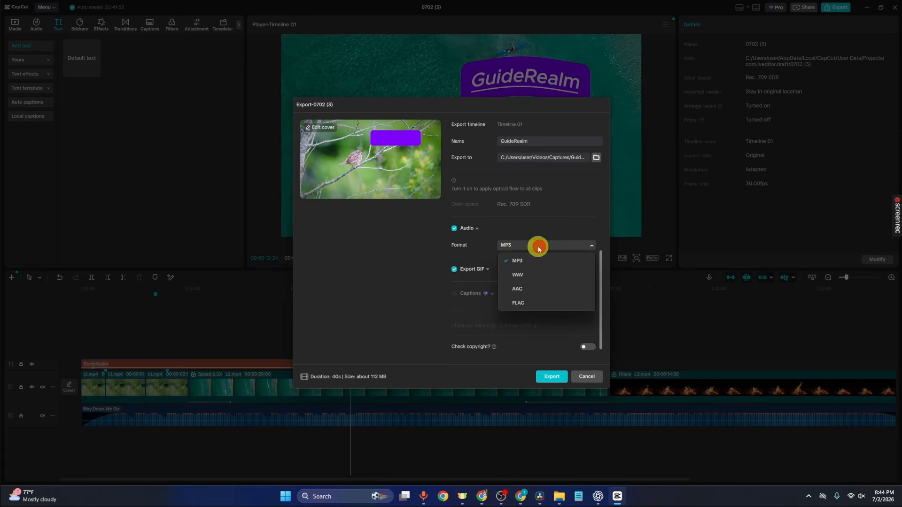
{"action": "left_click", "coordinate": [561, 228]}
{"action": "scroll", "coordinate": [537, 314], "scroll_direction": "up", "scroll_amount": 2}
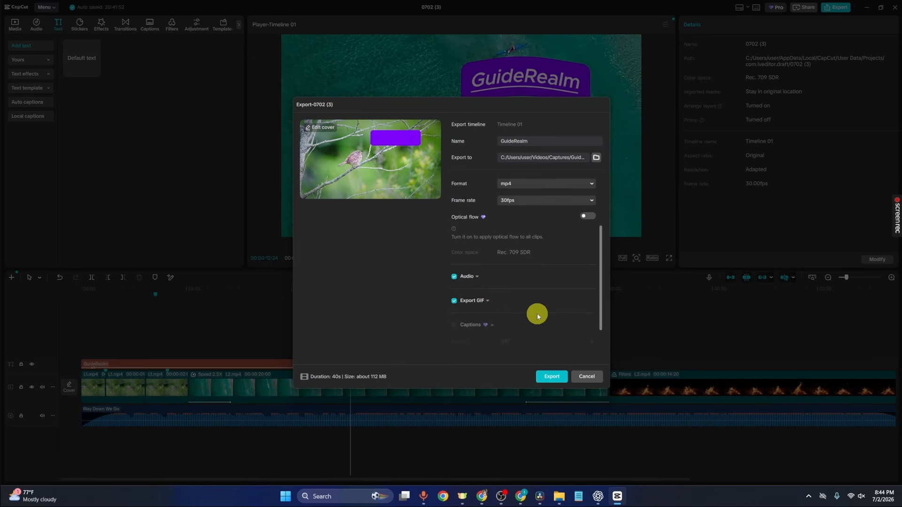
{"action": "left_click", "coordinate": [556, 377]}
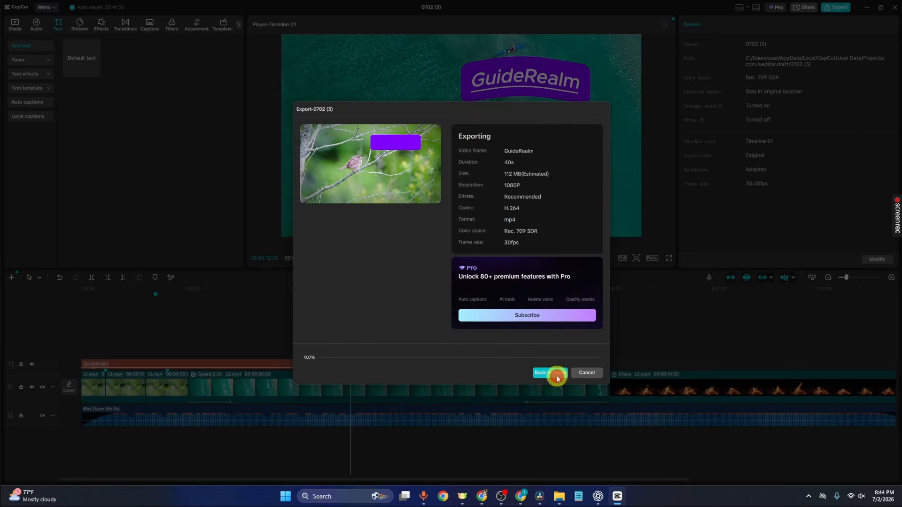